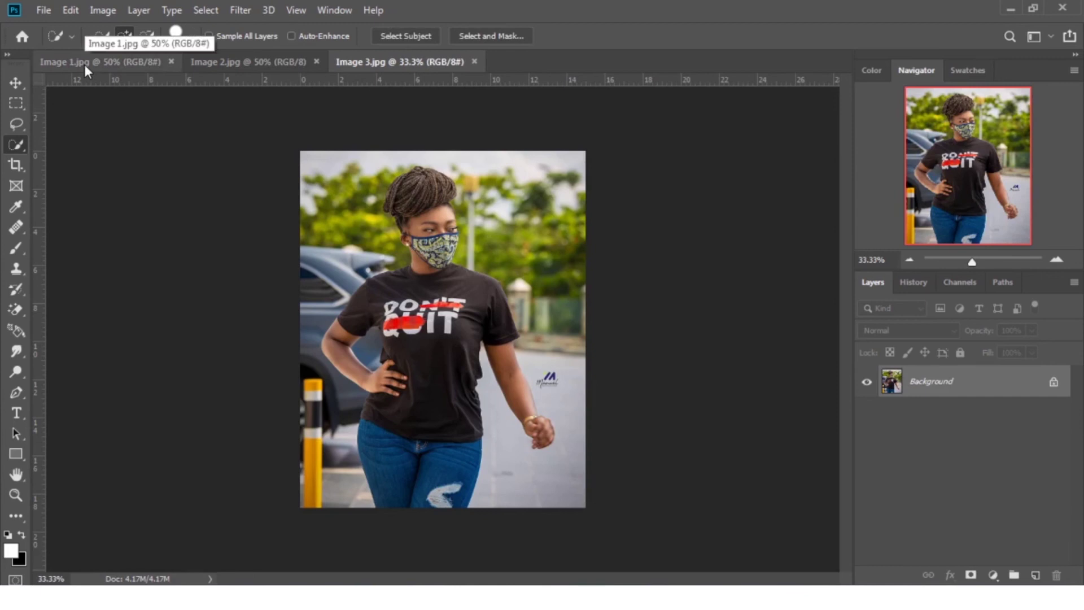
# - Erase the white background of Image 1.jpg with the Magic Eraser tool and shift the cutout slightly to check it
pyautogui.click(83, 65)
pyautogui.press('v')
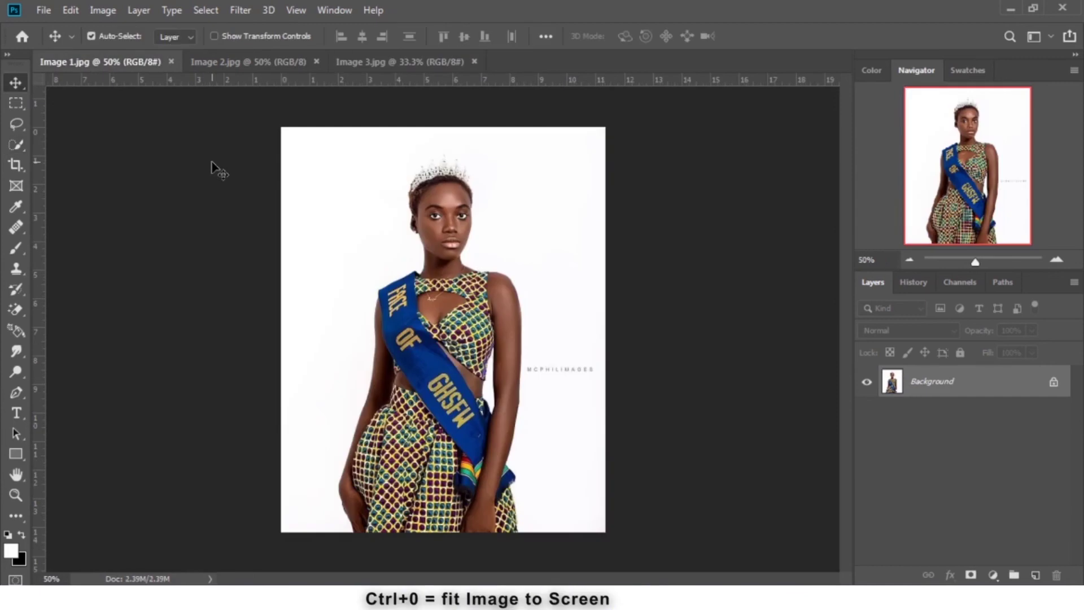
pyautogui.hotkey('ctrl', '0')
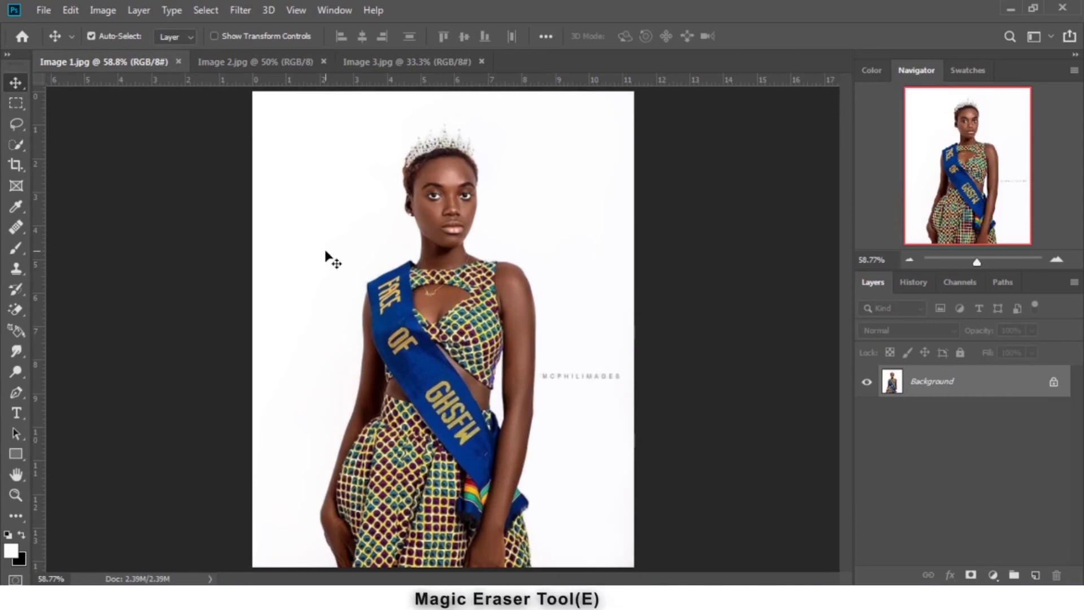
pyautogui.press('e')
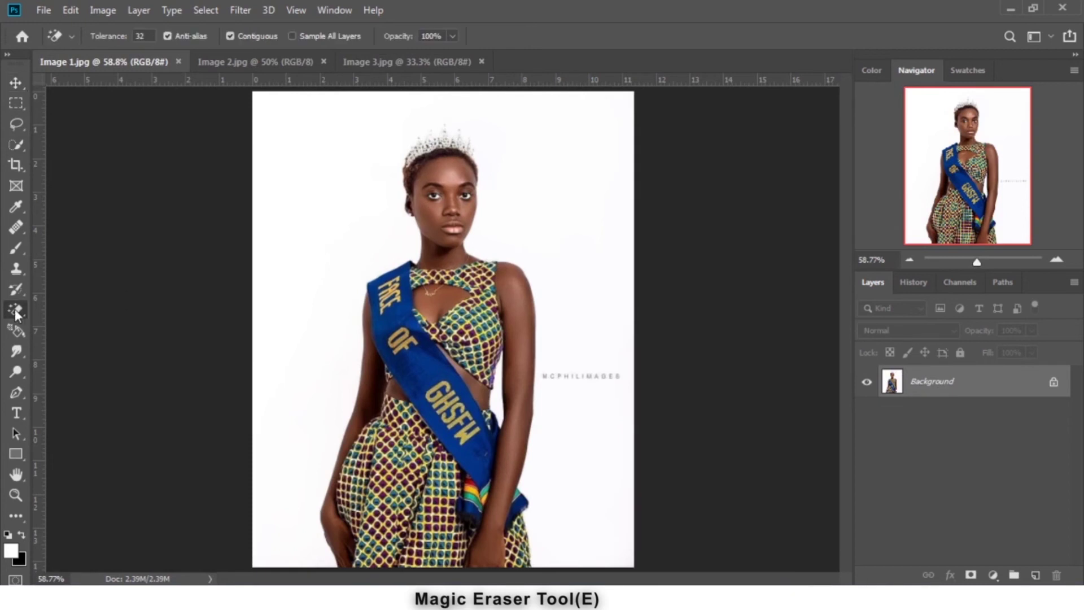
pyautogui.rightClick(16, 312)
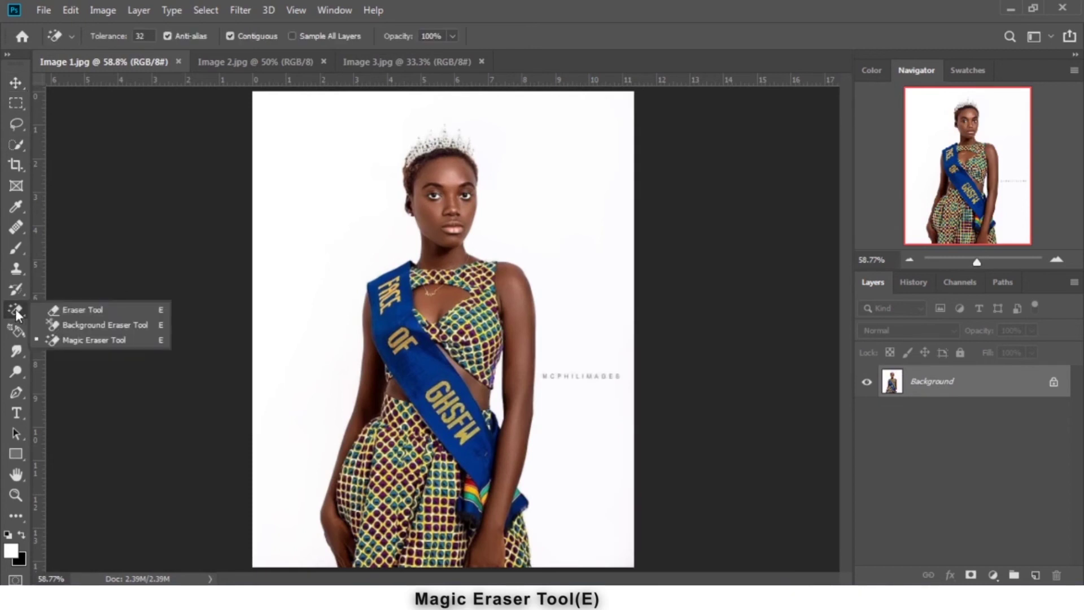
pyautogui.click(107, 340)
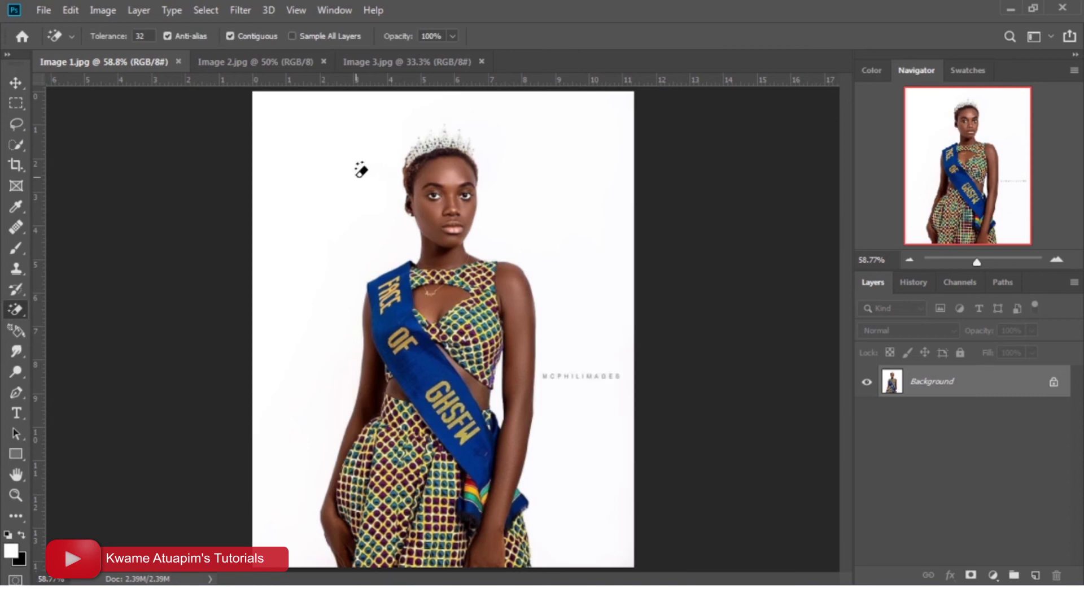
pyautogui.click(359, 174)
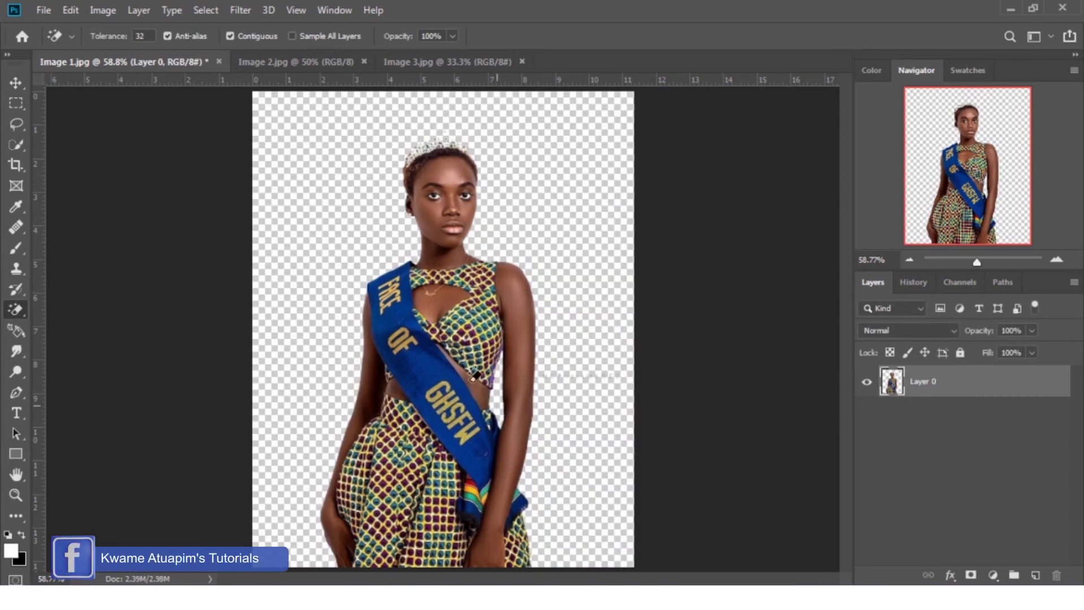
pyautogui.click(15, 83)
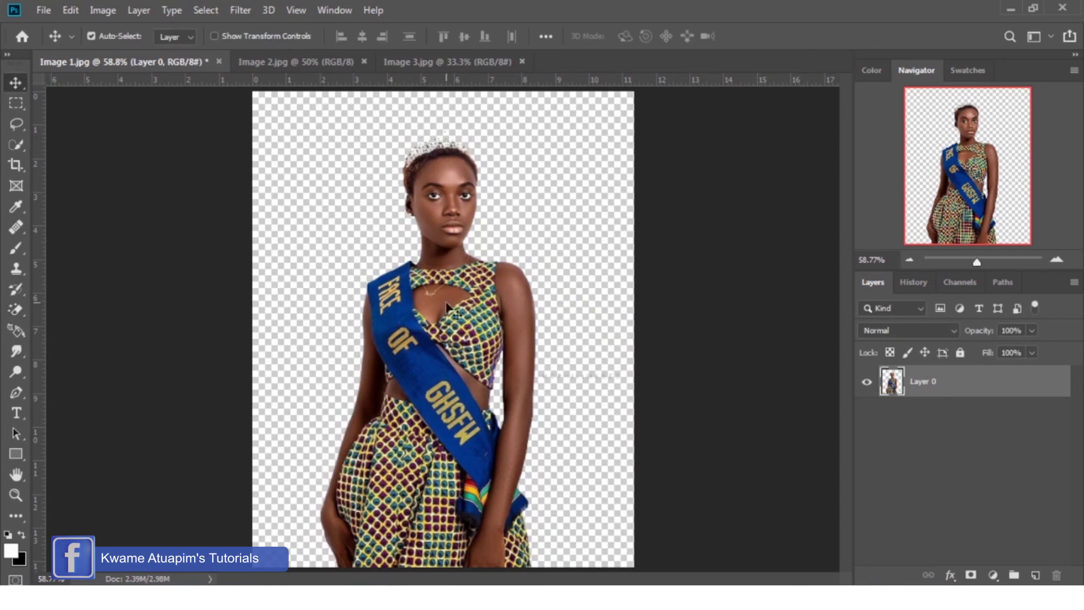
pyautogui.moveTo(445, 306); pyautogui.dragTo(445, 339)
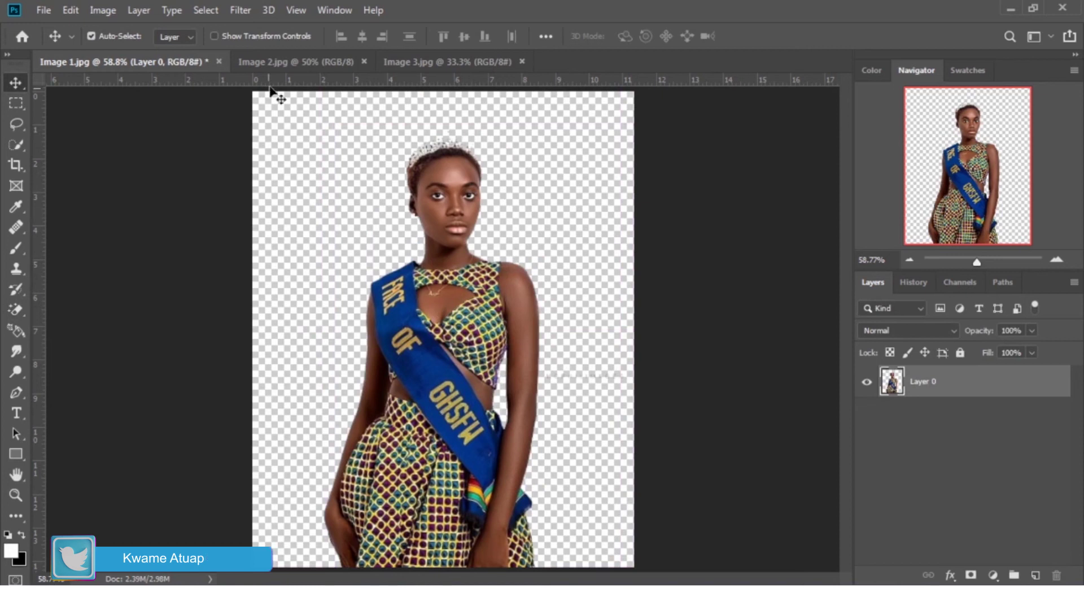
# - Switch to Image 2.jpg and set the Quick Selection tool's brush size to 50 px
pyautogui.click(290, 62)
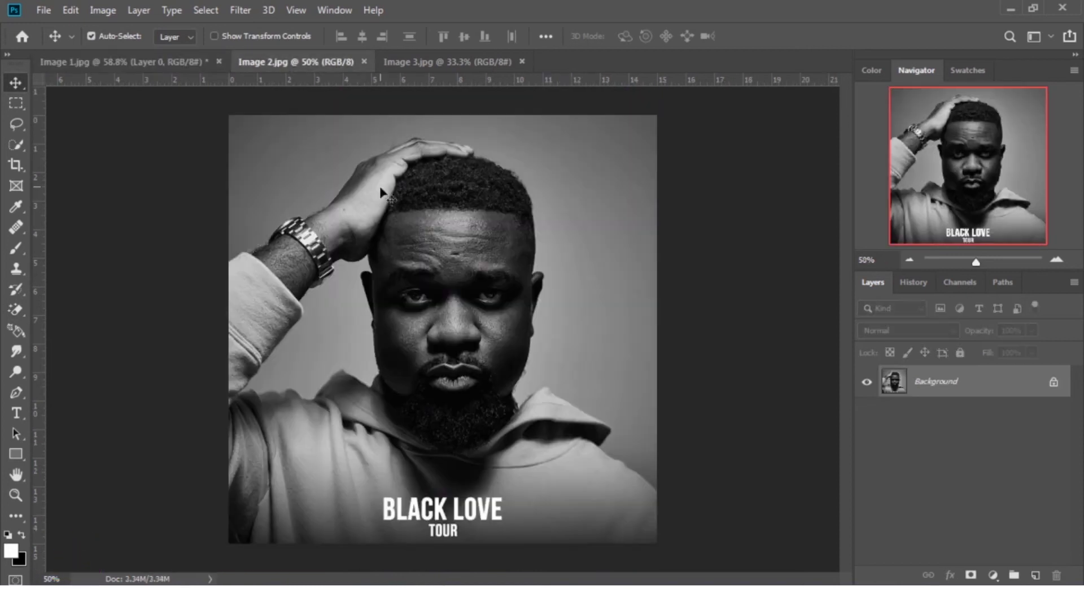
pyautogui.scroll(1, 384, 201)
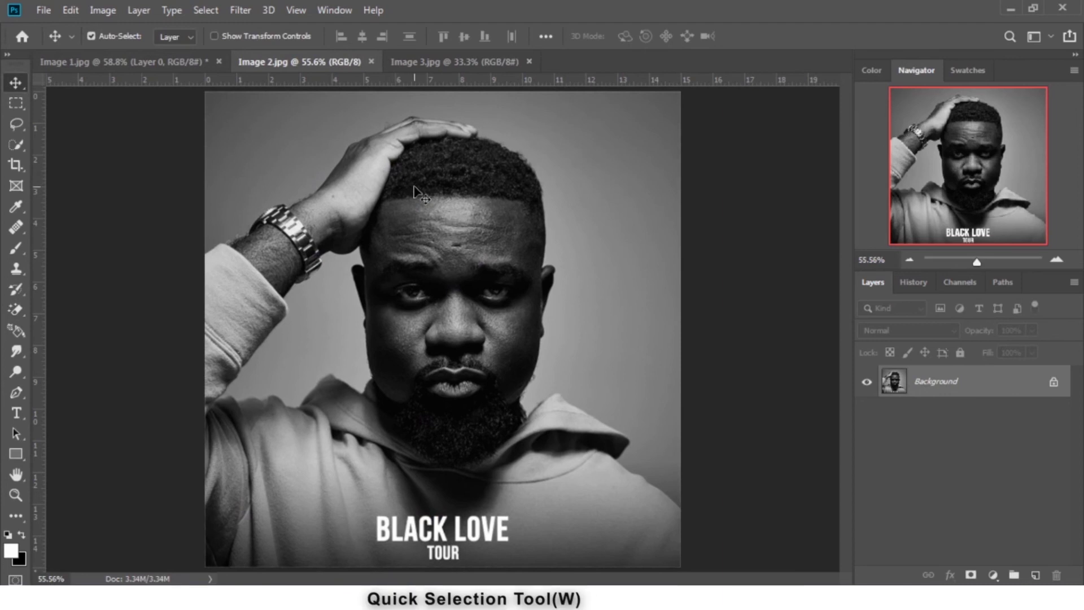
pyautogui.press('w')
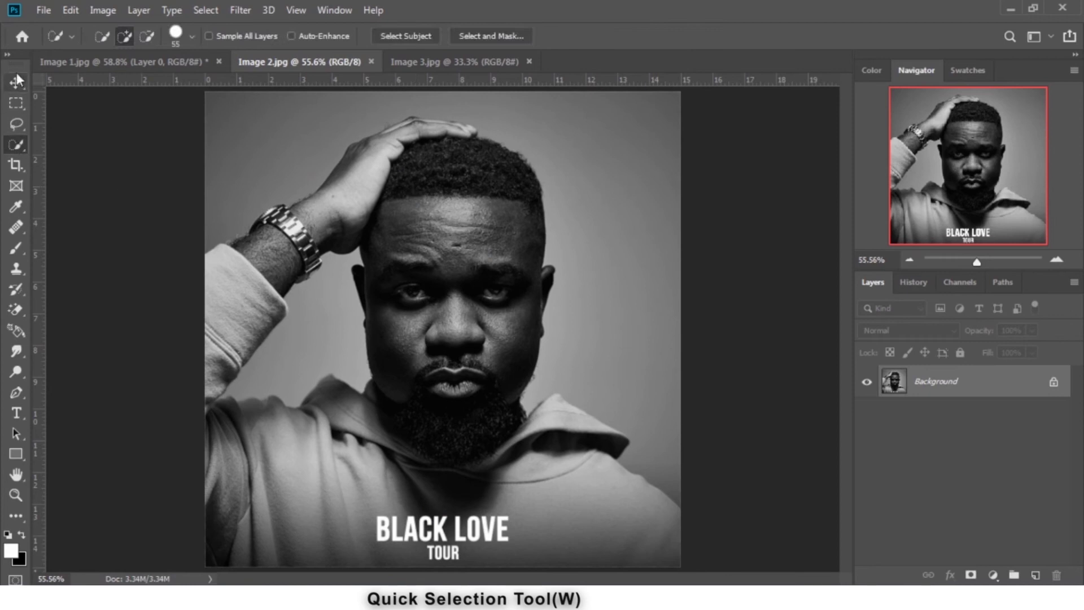
pyautogui.rightClick(15, 140)
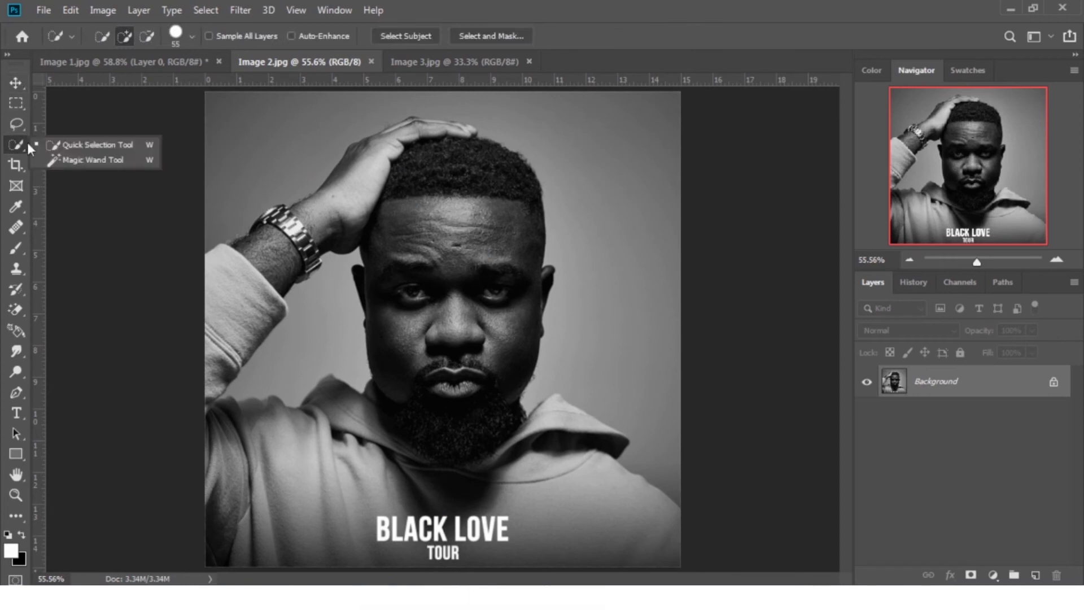
pyautogui.click(100, 144)
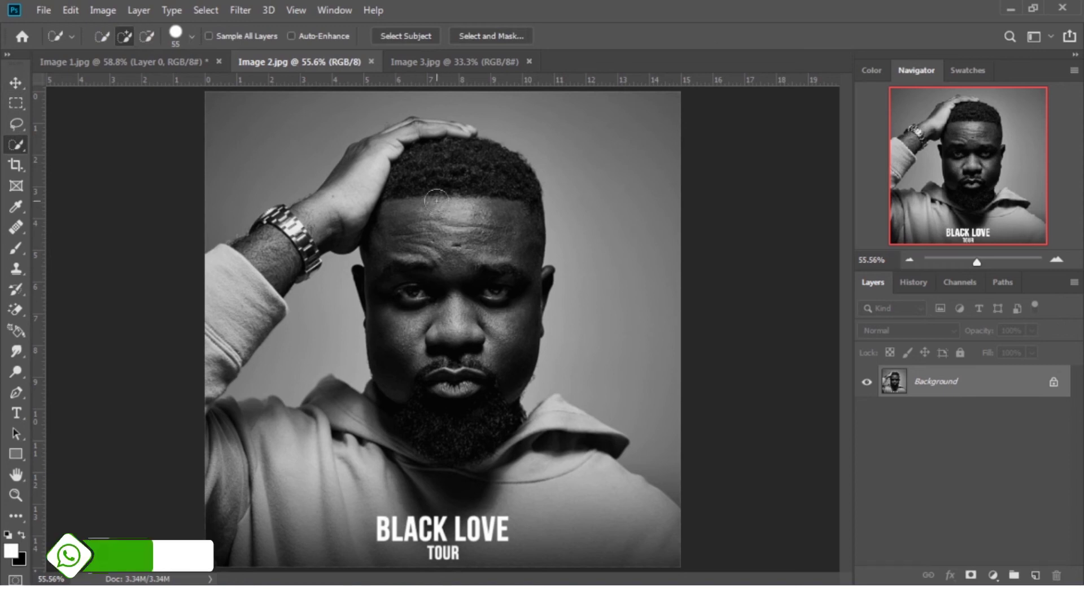
pyautogui.click(193, 36)
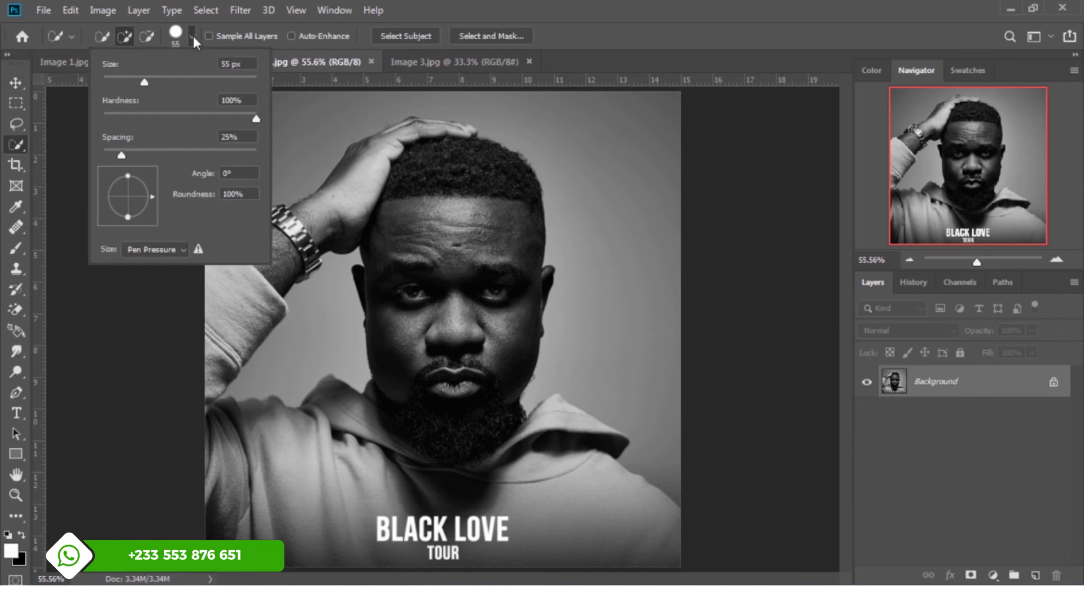
pyautogui.click(144, 82)
pyautogui.moveTo(151, 83); pyautogui.dragTo(141, 86)
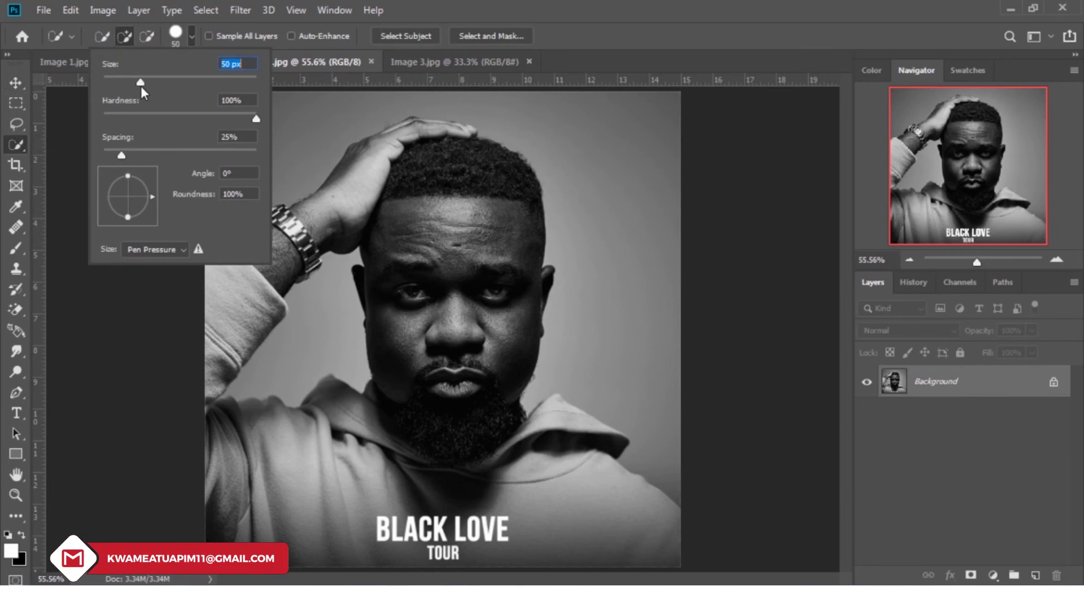
# - Select the man with the Quick Selection tool, covering his head, hoodie, watch, raised arm and the fingers on his head
pyautogui.moveTo(414, 199)
pyautogui.mouseDown()
pyautogui.moveTo(441, 209)
pyautogui.moveTo(458, 500)
pyautogui.moveTo(497, 542)
pyautogui.moveTo(559, 566)
pyautogui.moveTo(435, 558)
pyautogui.moveTo(391, 533)
pyautogui.moveTo(297, 531)
pyautogui.mouseUp()
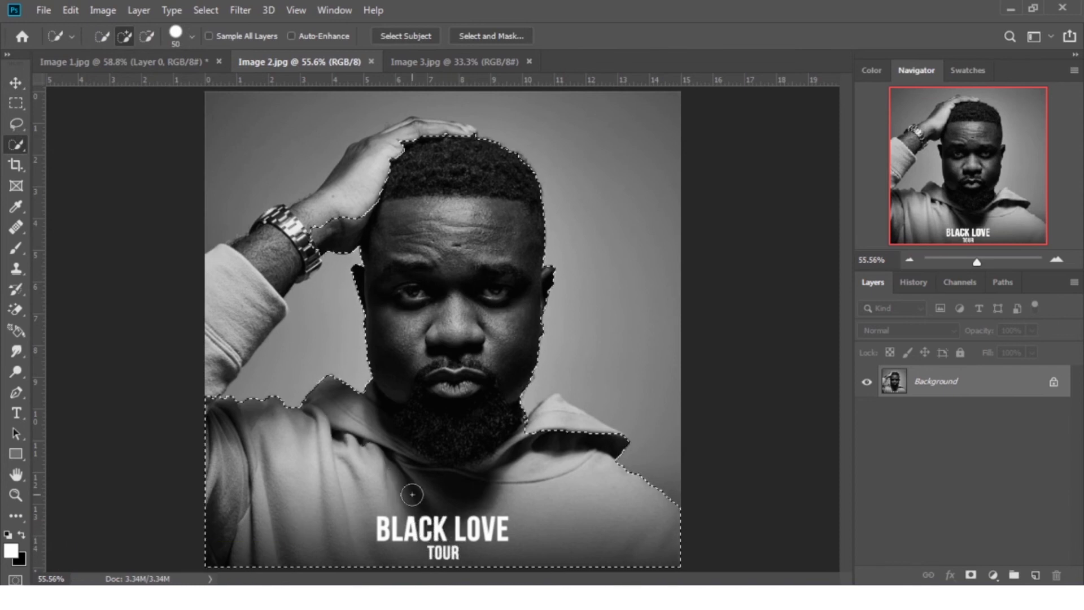
pyautogui.moveTo(408, 204)
pyautogui.mouseDown()
pyautogui.moveTo(372, 193)
pyautogui.moveTo(262, 258)
pyautogui.moveTo(230, 299)
pyautogui.moveTo(189, 414)
pyautogui.mouseUp()
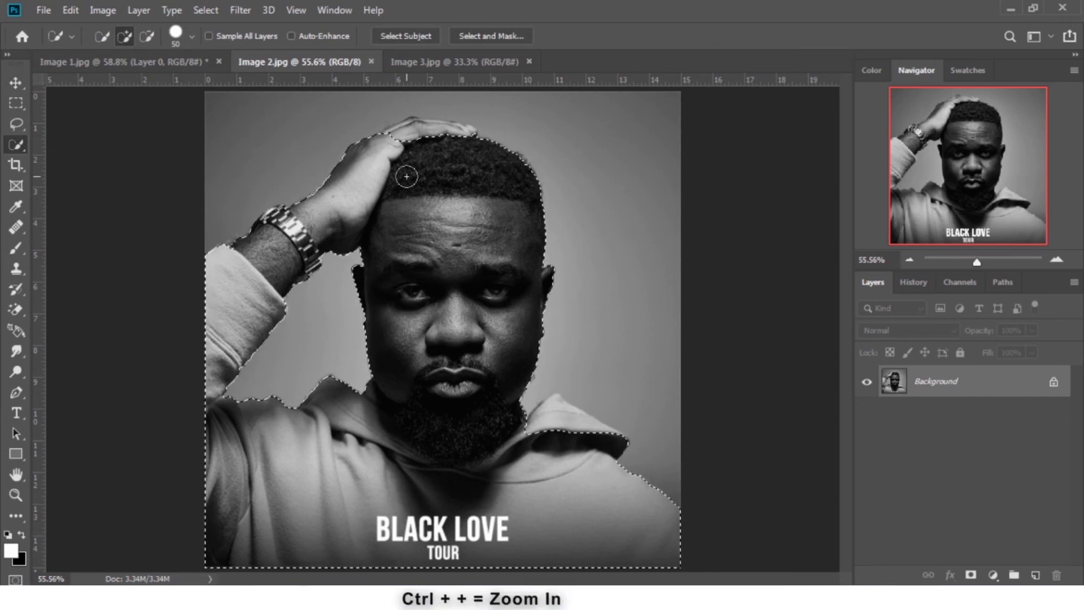
pyautogui.hotkey('ctrl', '+')
pyautogui.hotkey('ctrl', '+')
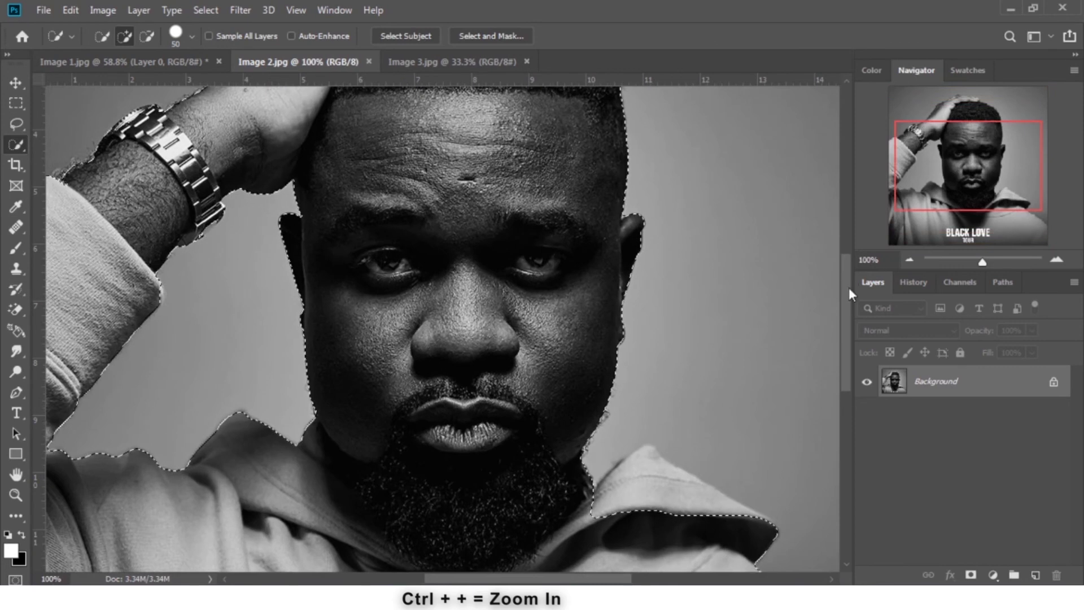
pyautogui.moveTo(849, 286); pyautogui.dragTo(847, 222)
pyautogui.moveTo(383, 236); pyautogui.dragTo(464, 216)
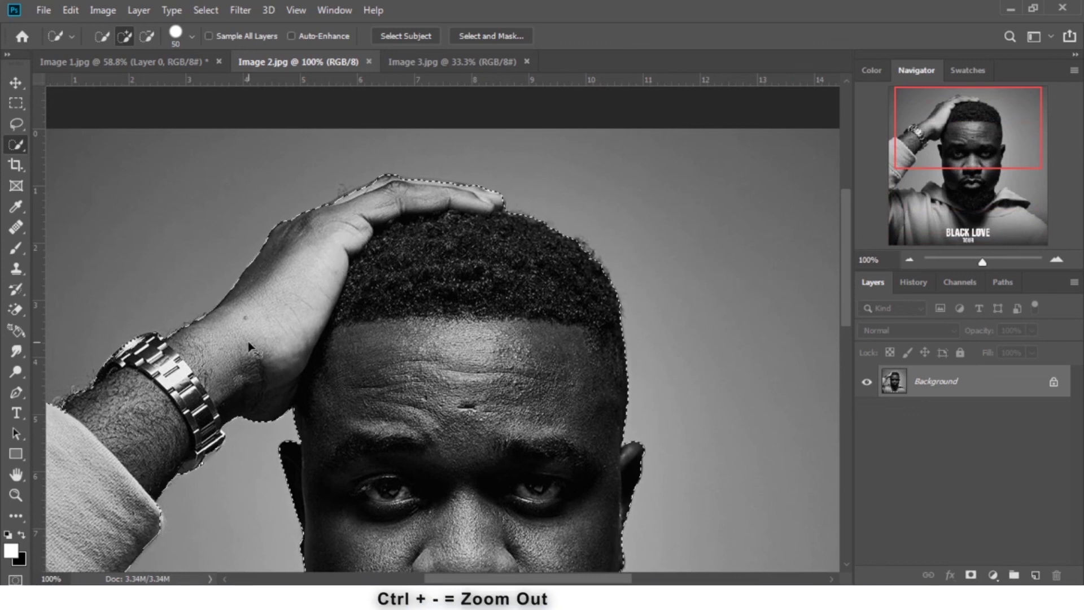
pyautogui.hotkey('ctrl', '-')
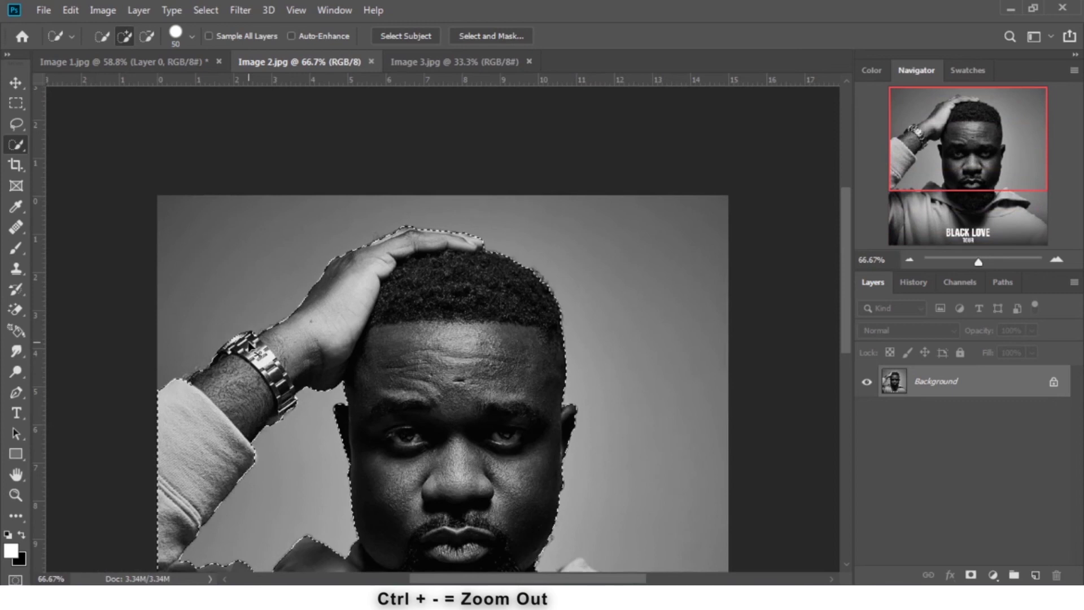
pyautogui.hotkey('ctrl', '-')
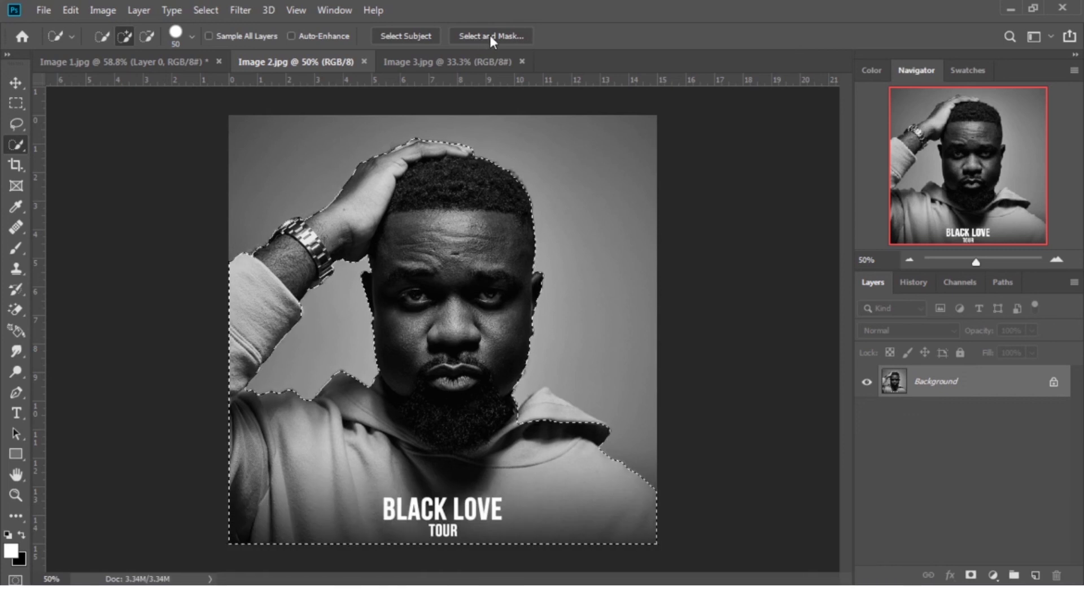
# - Open the selection in Select and Mask with the Overlay view and add the missed part of the hood
pyautogui.click(493, 35)
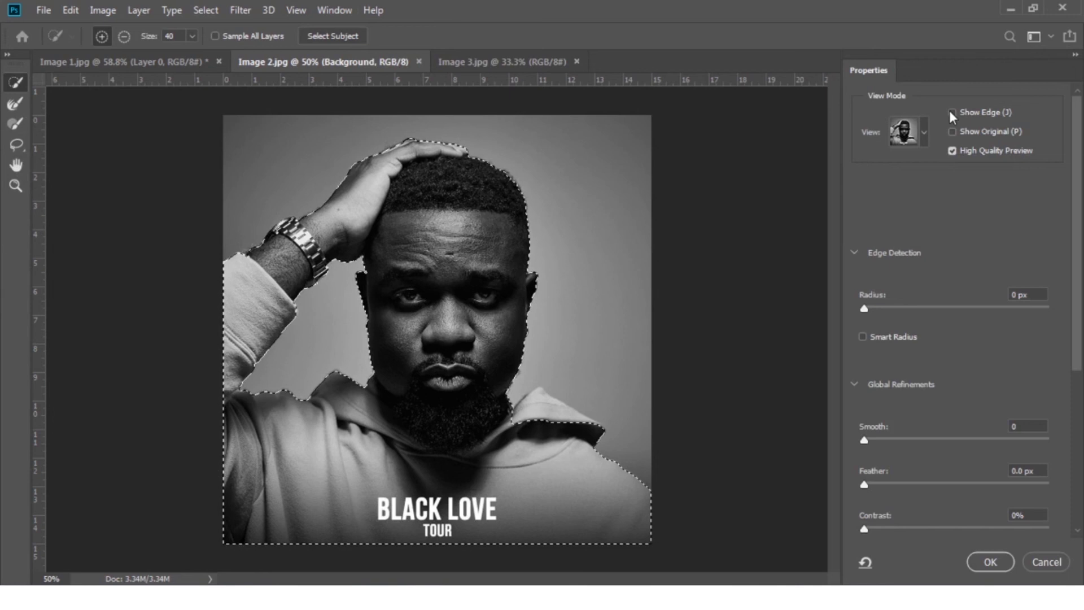
pyautogui.click(925, 131)
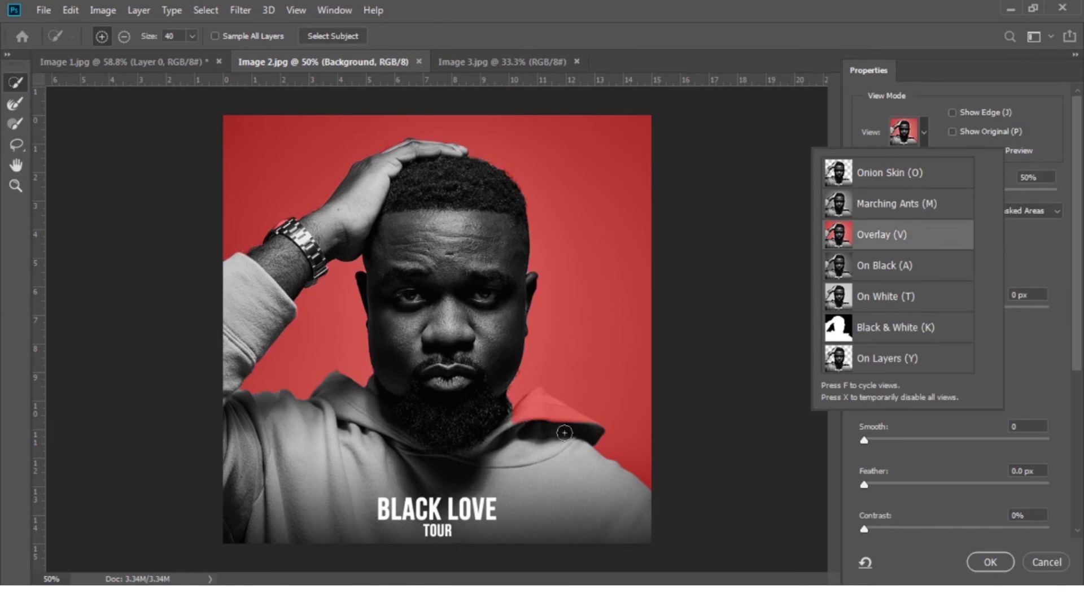
pyautogui.click(527, 429)
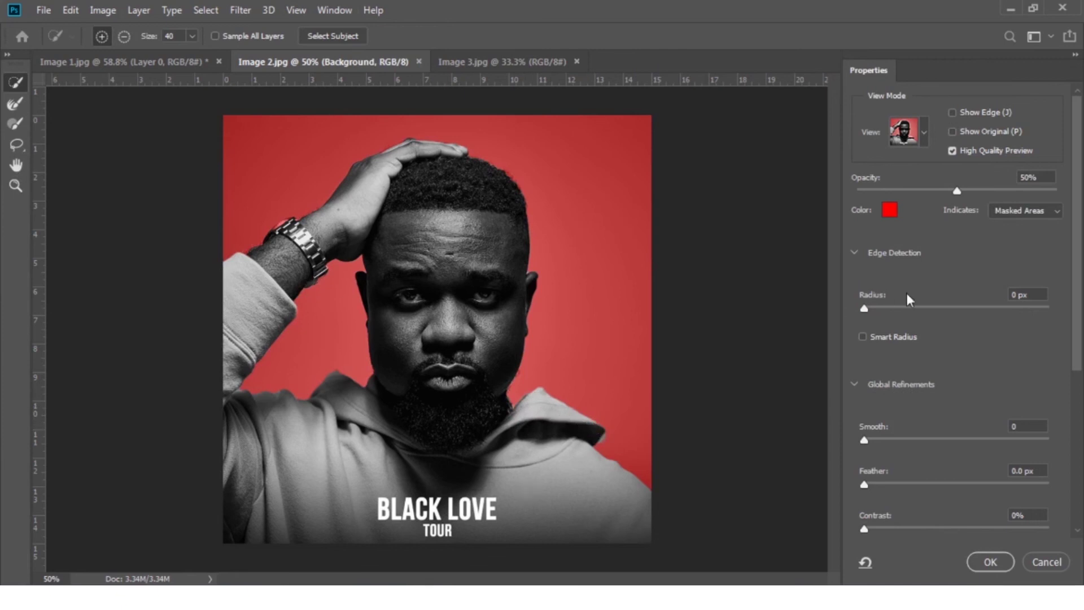
# - Refine the selection edge with Smooth 27, Feather 0.0 px and Contrast 16%
pyautogui.moveTo(1079, 217); pyautogui.dragTo(1074, 347)
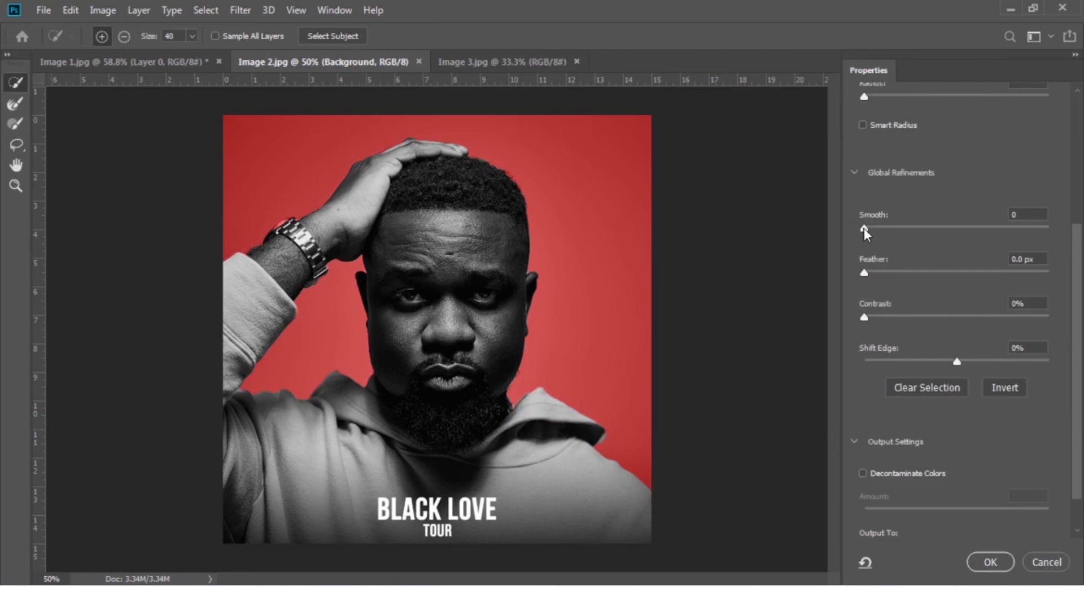
pyautogui.moveTo(864, 228); pyautogui.dragTo(906, 225)
pyautogui.moveTo(864, 318); pyautogui.dragTo(891, 317)
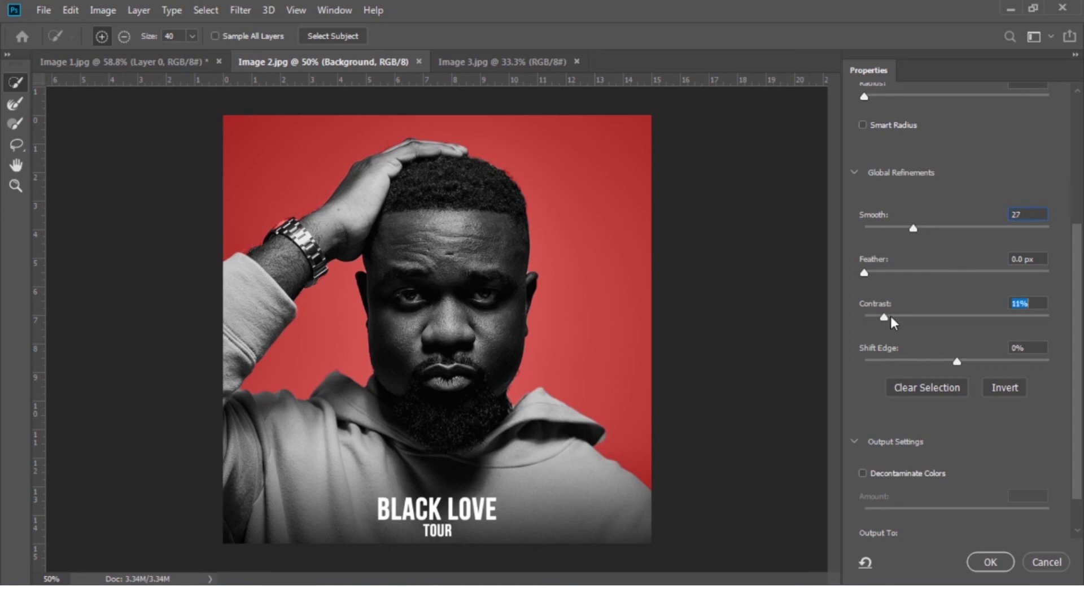
pyautogui.click(865, 271)
pyautogui.moveTo(930, 272)
pyautogui.mouseDown()
pyautogui.moveTo(981, 273)
pyautogui.moveTo(924, 272)
pyautogui.mouseUp()
pyautogui.moveTo(1079, 449); pyautogui.dragTo(1079, 497)
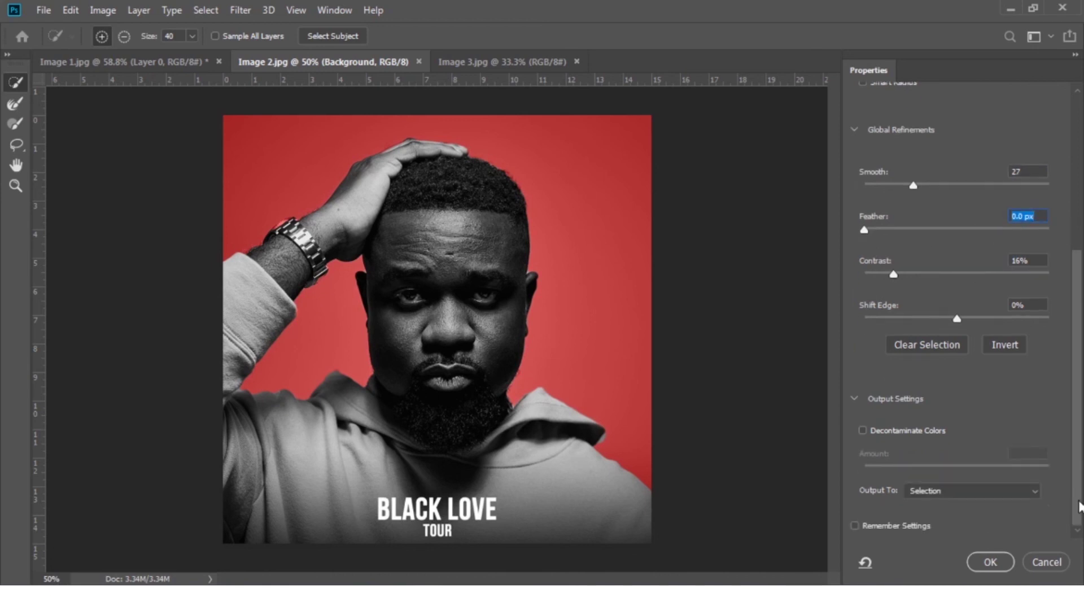
# - Enable Decontaminate Colors, output the selection to a new layer with layer mask, and move the cutout to align with the canvas
pyautogui.click(863, 431)
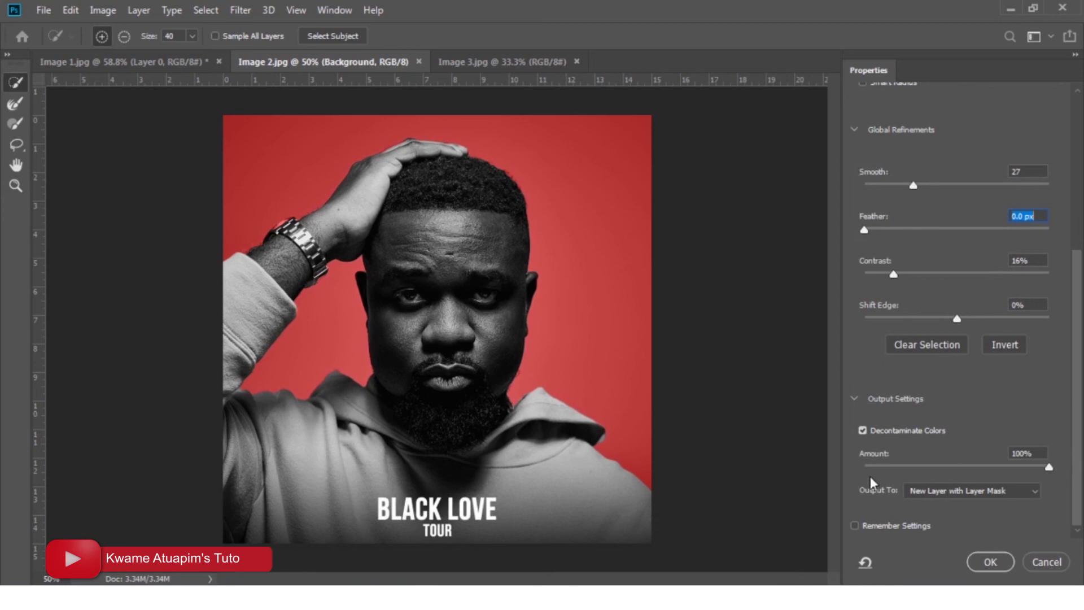
pyautogui.click(944, 491)
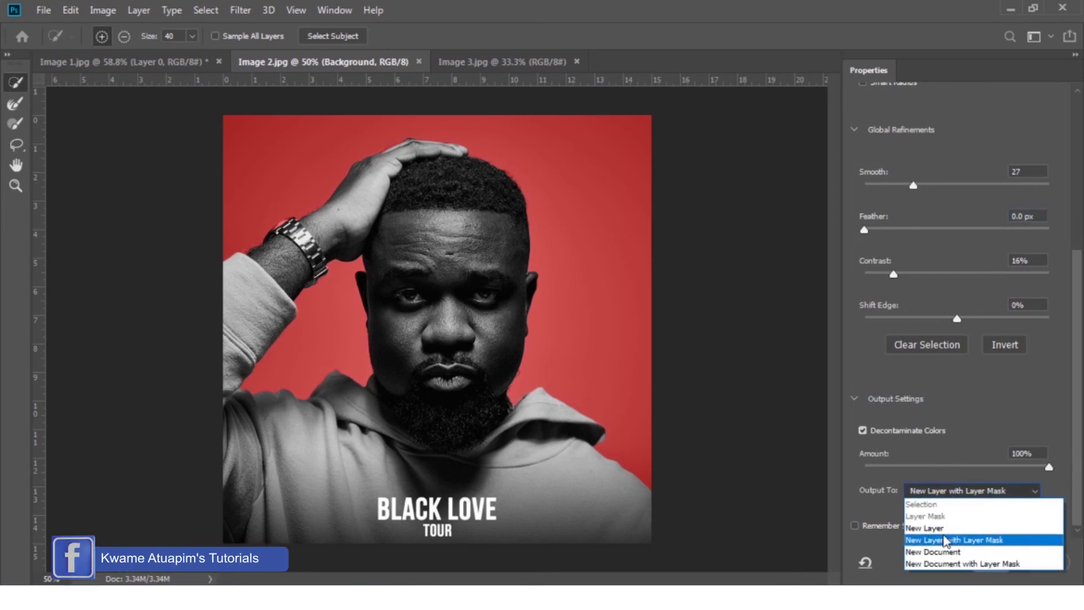
pyautogui.click(943, 539)
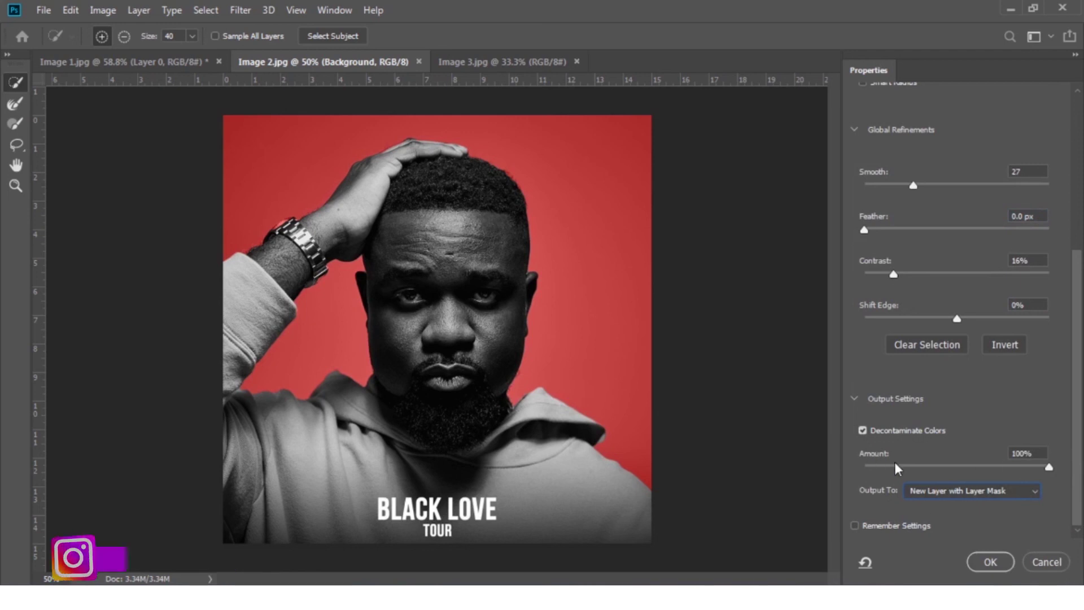
pyautogui.click(990, 560)
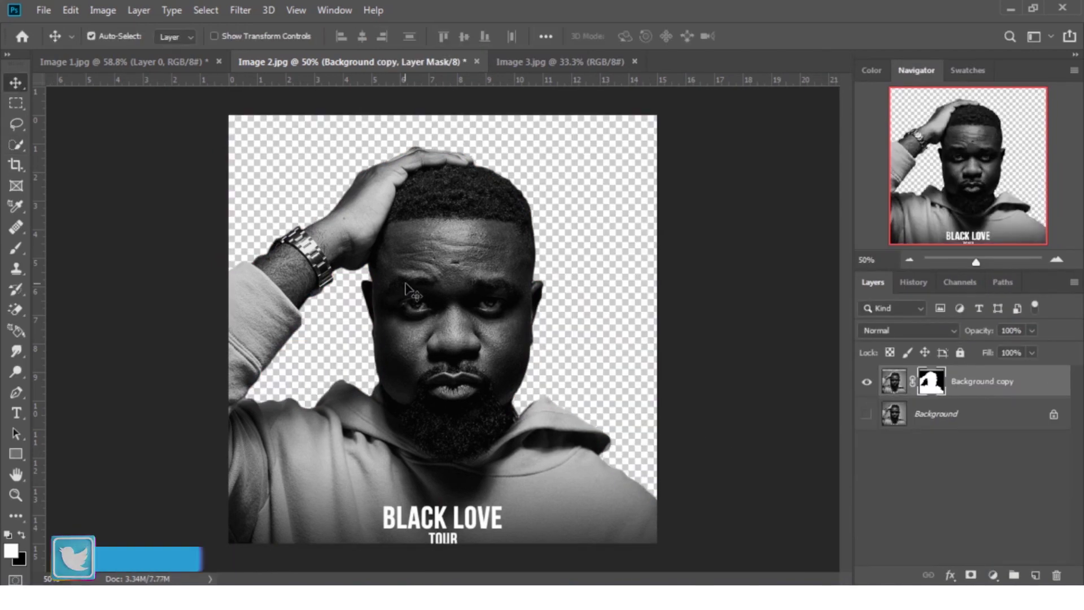
pyautogui.moveTo(424, 288)
pyautogui.mouseDown()
pyautogui.moveTo(462, 237)
pyautogui.moveTo(425, 223)
pyautogui.moveTo(416, 271)
pyautogui.mouseUp()
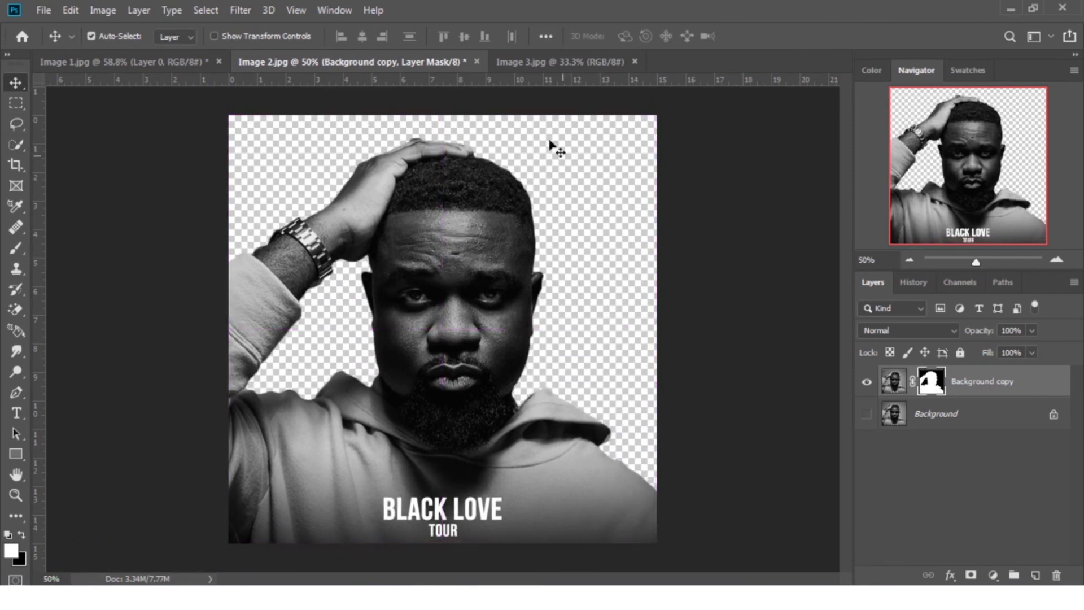
# - Switch to Image 3.jpg, fit the photo to the view, and activate the Pen tool in Path mode
pyautogui.click(566, 60)
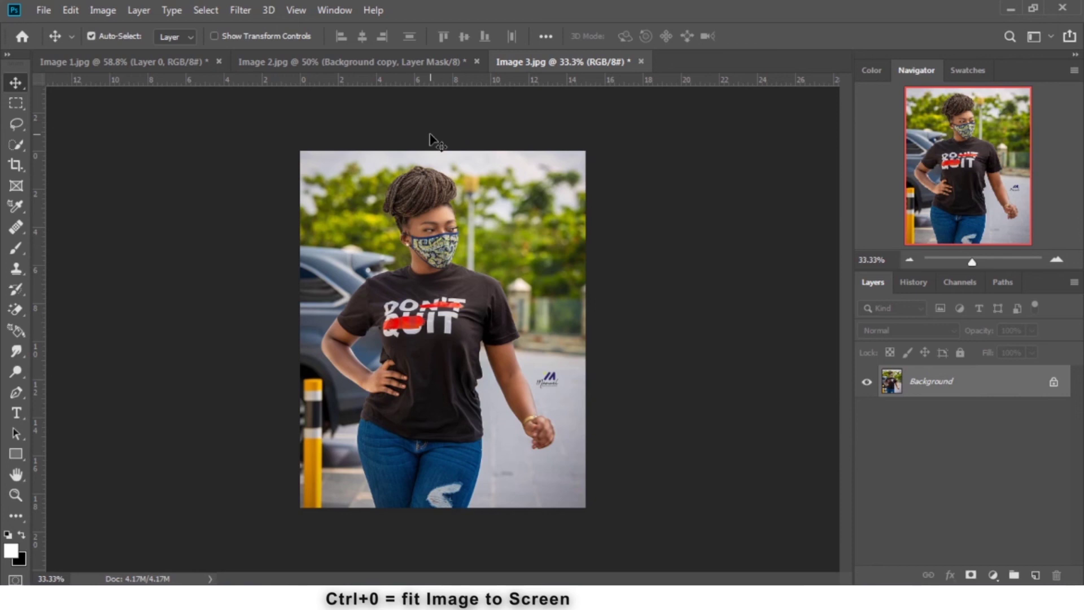
pyautogui.hotkey('ctrl', '0')
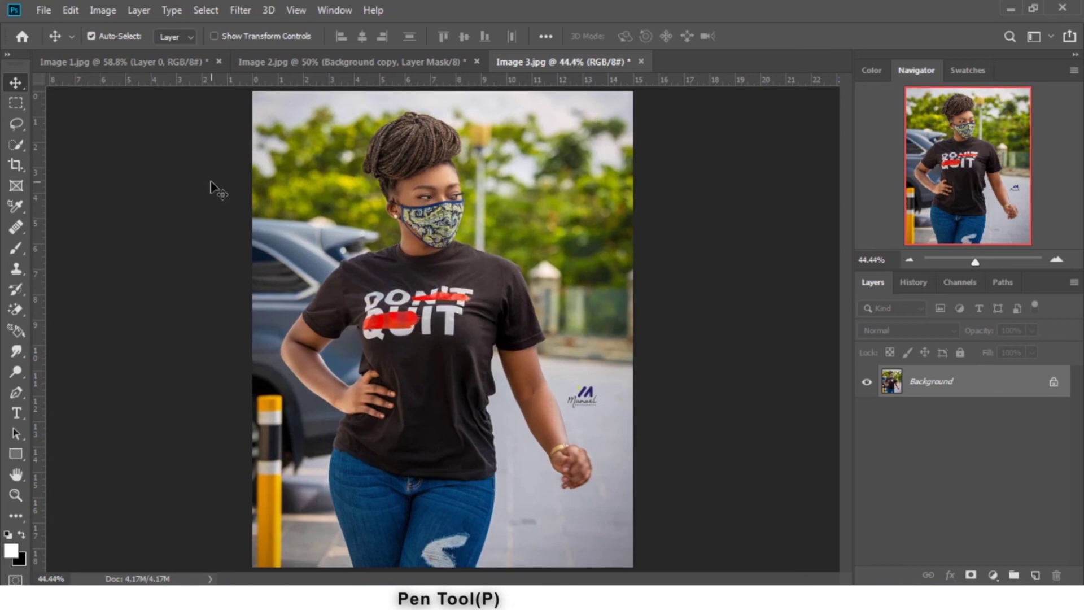
pyautogui.press('p')
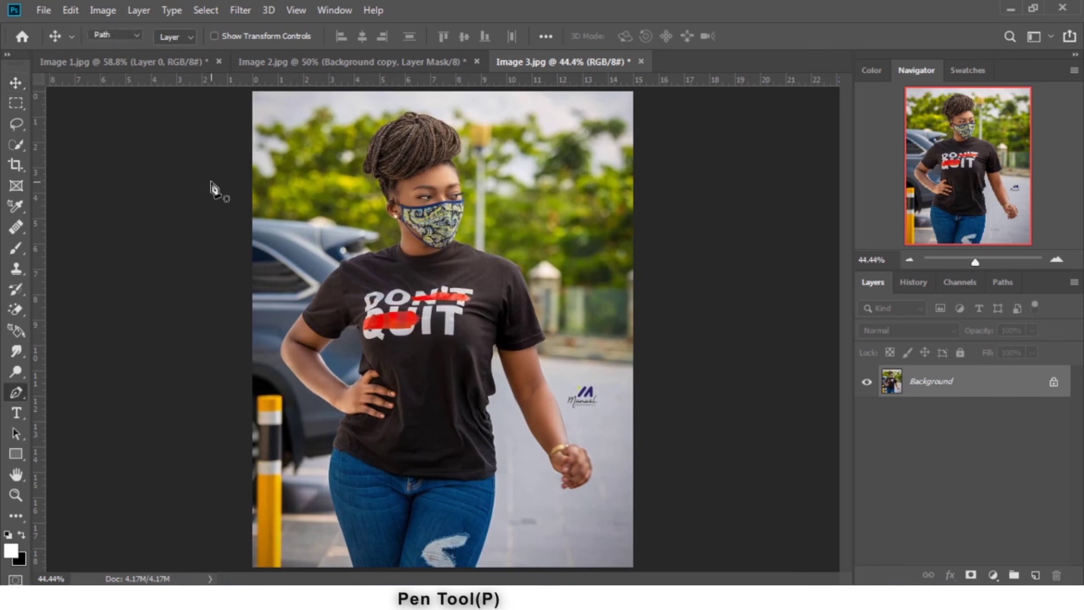
pyautogui.rightClick(18, 392)
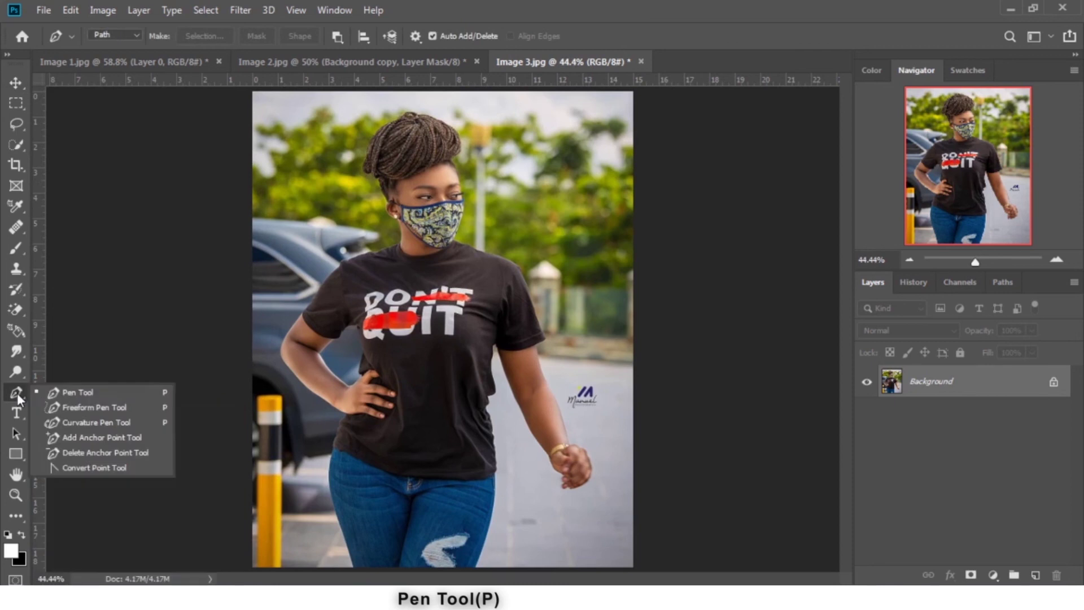
pyautogui.click(81, 396)
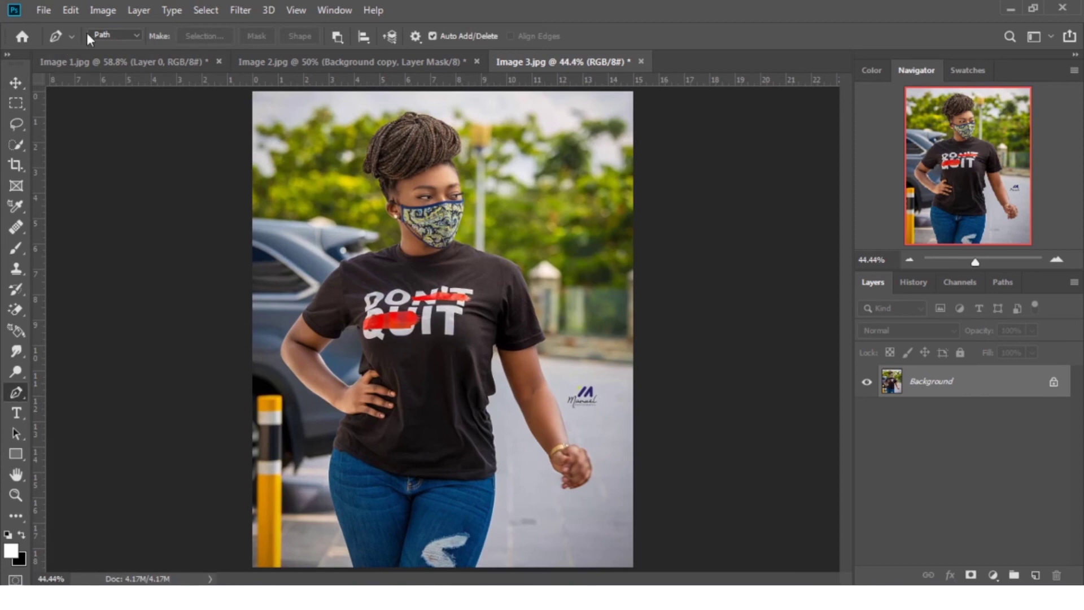
pyautogui.click(134, 37)
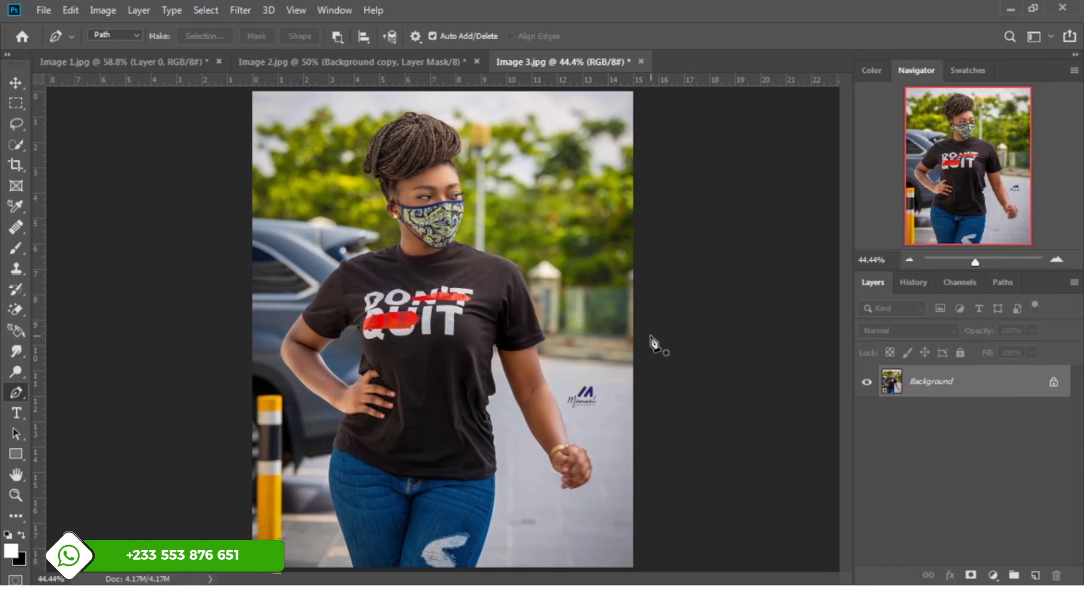
# - Start the path where the thigh meets the photo's lower edge and curve it along the outer jeans to the shirt hem
pyautogui.hotkey('ctrl', '+')
pyautogui.hotkey('ctrl', '+')
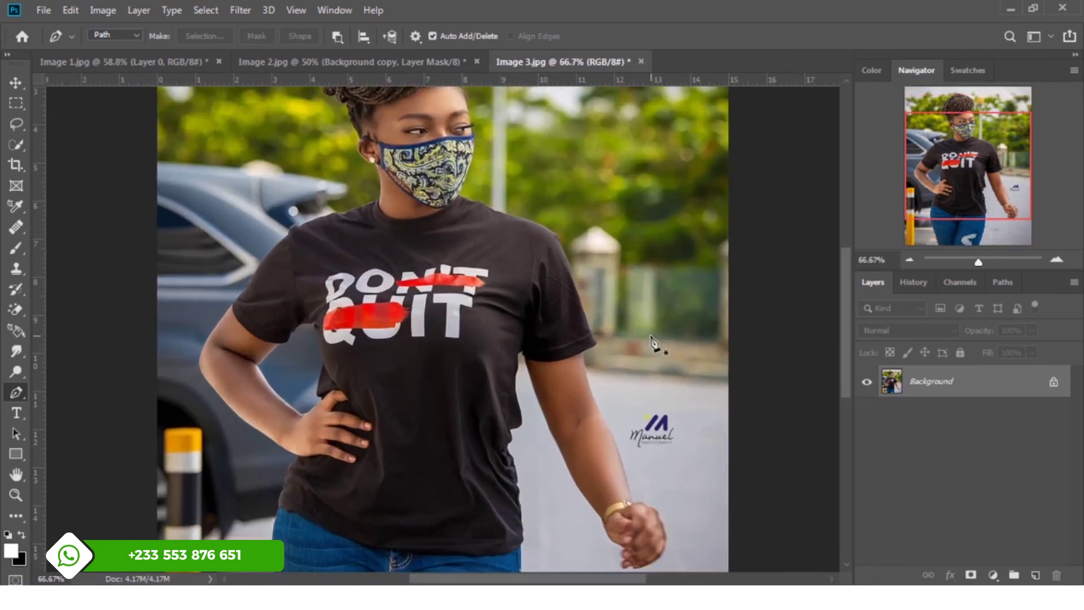
pyautogui.moveTo(849, 327); pyautogui.dragTo(839, 409)
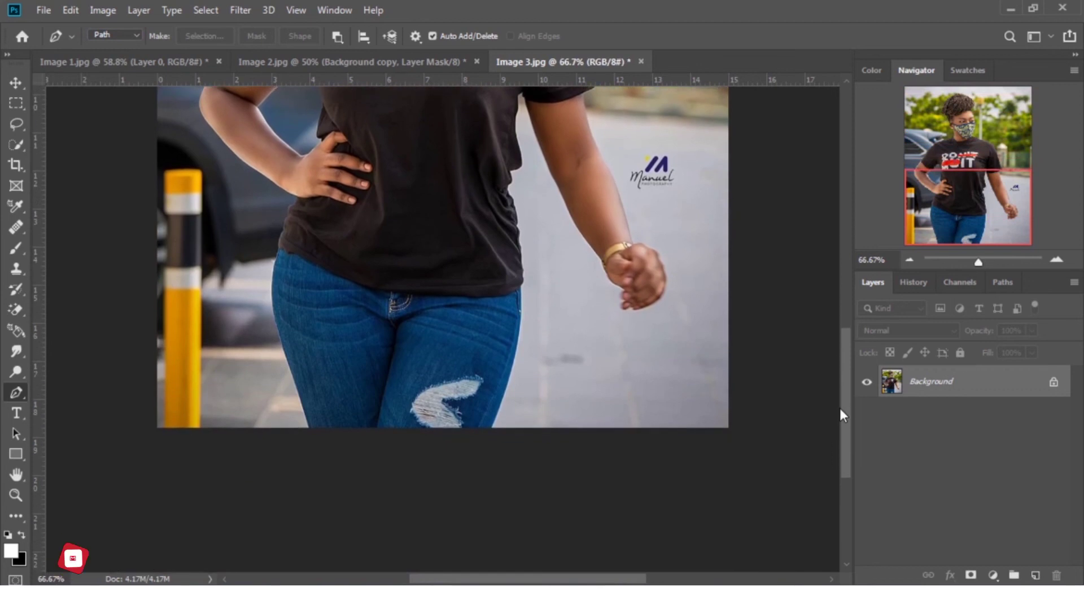
pyautogui.hotkey('ctrl', '+')
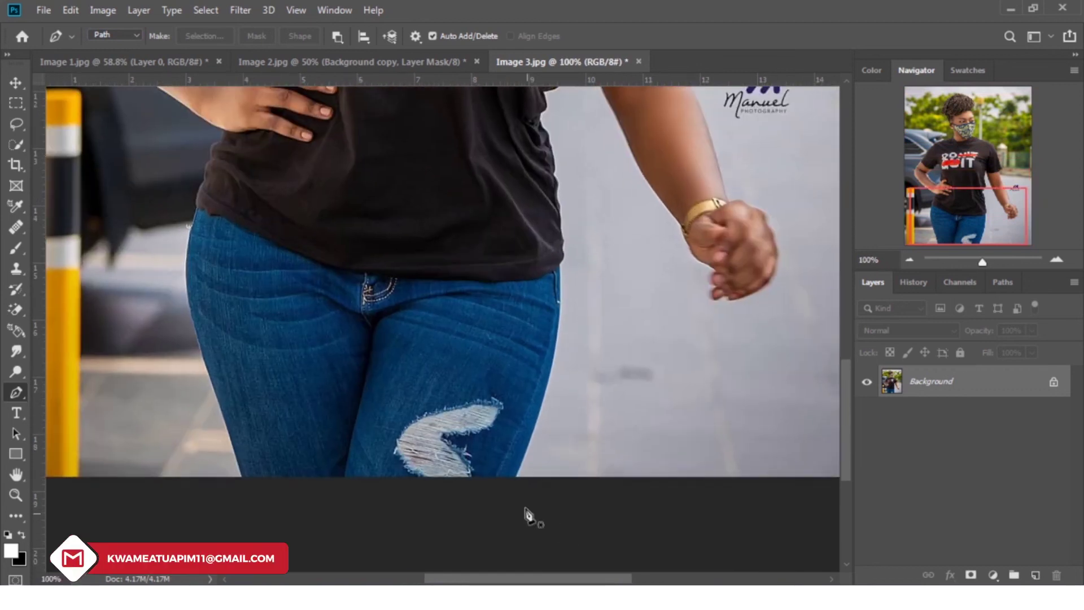
pyautogui.click(515, 478)
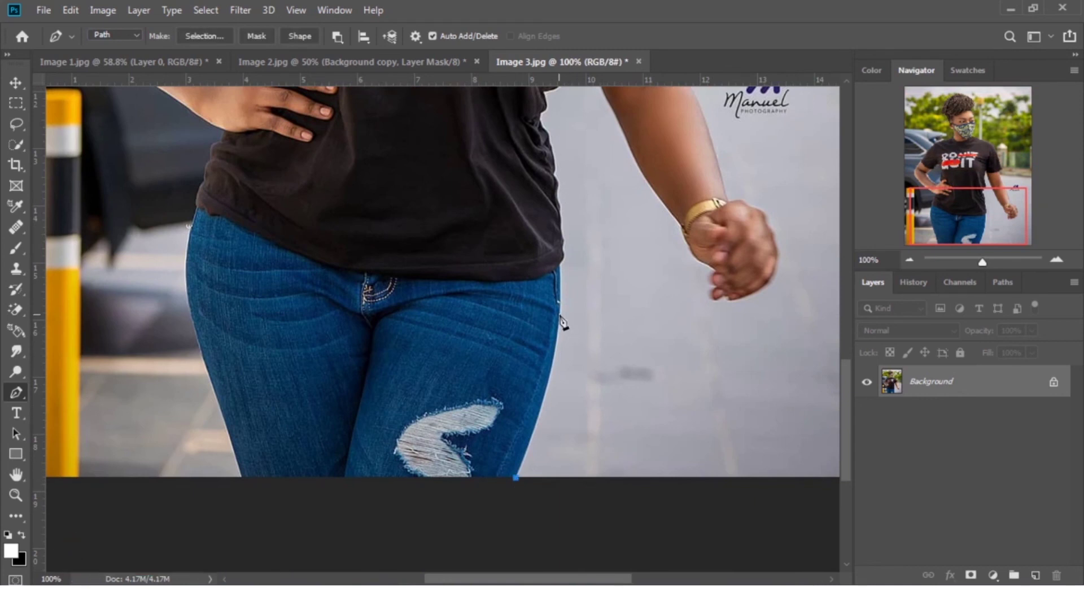
pyautogui.moveTo(560, 314); pyautogui.dragTo(558, 262)
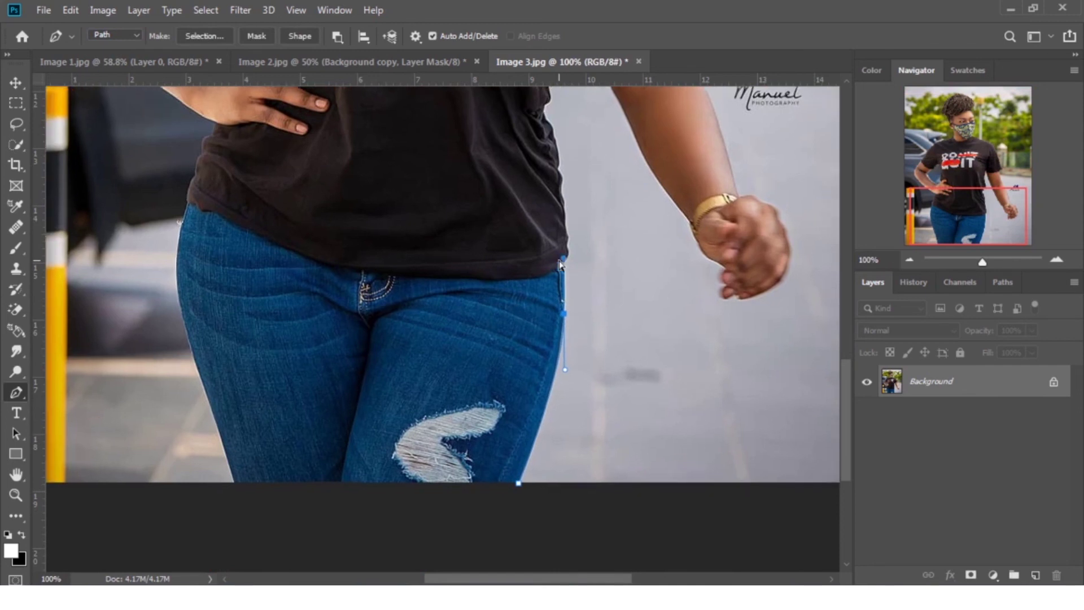
pyautogui.hotkey('ctrl', '+')
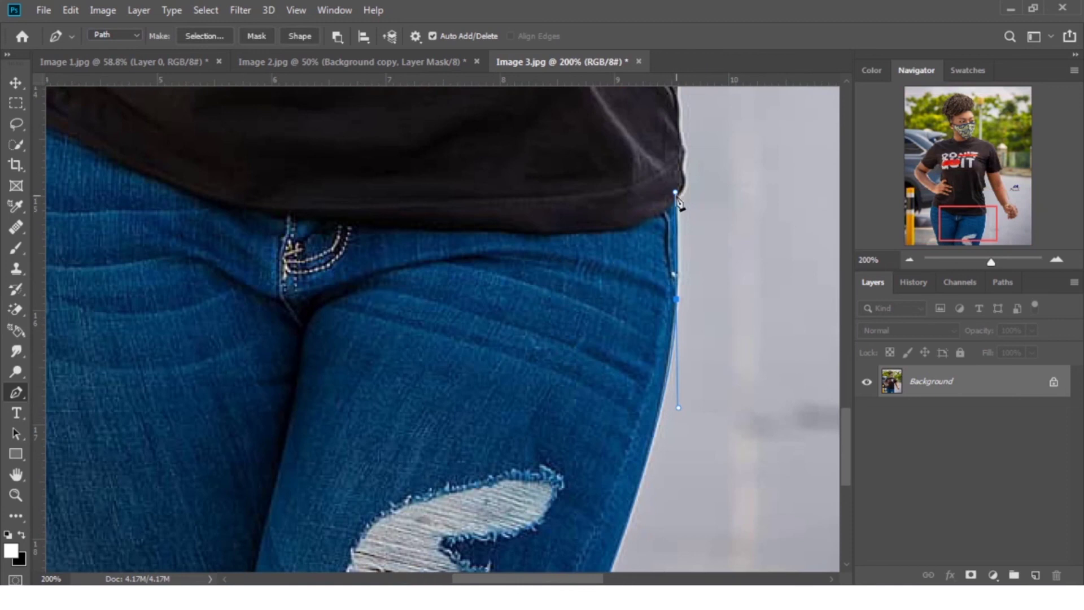
pyautogui.press('ctrl')
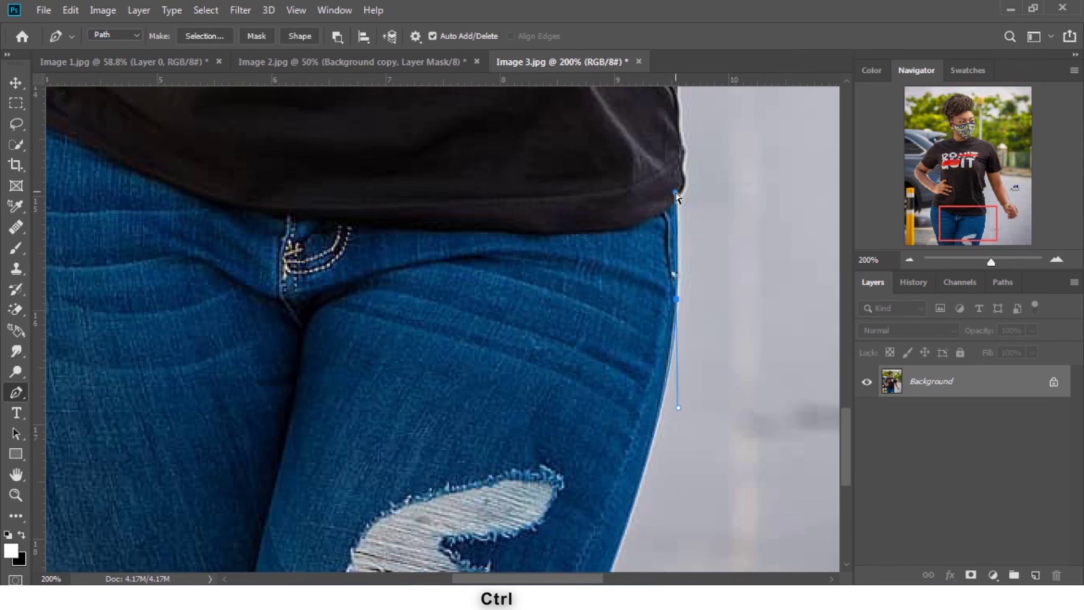
pyautogui.moveTo(676, 193)
pyautogui.mouseDown()
pyautogui.moveTo(679, 245)
pyautogui.moveTo(678, 213)
pyautogui.mouseUp()
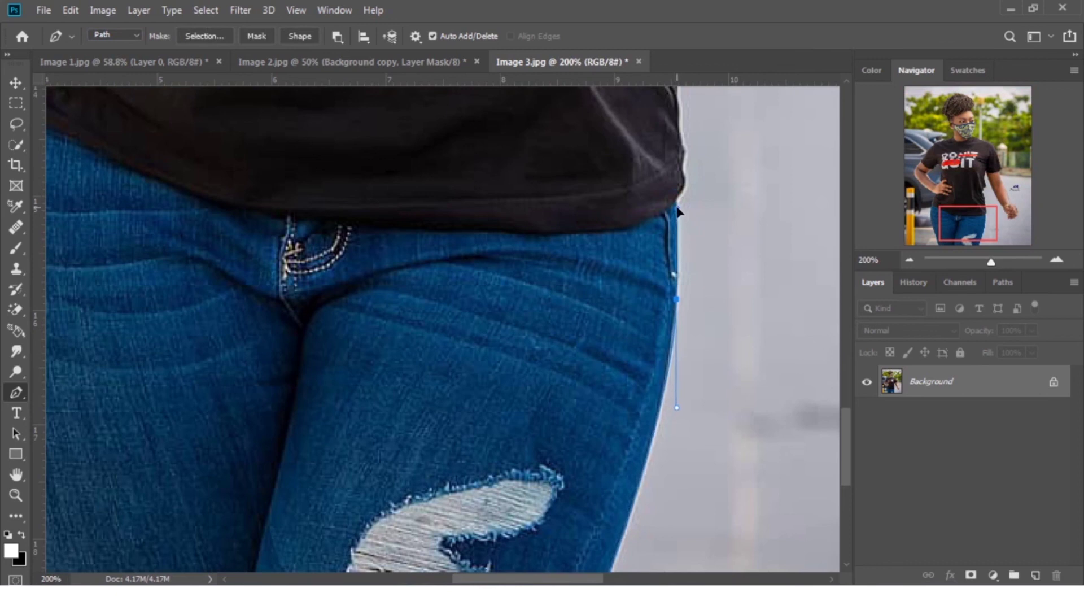
# - Extend the path around the shirt's hem corner and up its wrinkled side with closely spaced anchor points
pyautogui.click(678, 203)
pyautogui.moveTo(685, 177); pyautogui.dragTo(686, 168)
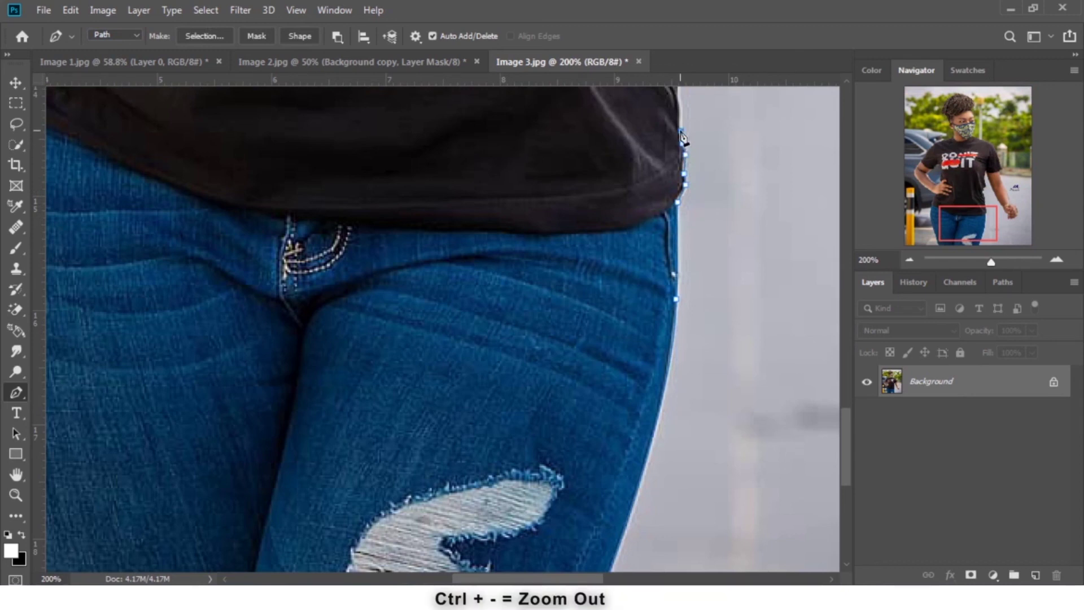
pyautogui.hotkey('ctrl', '-')
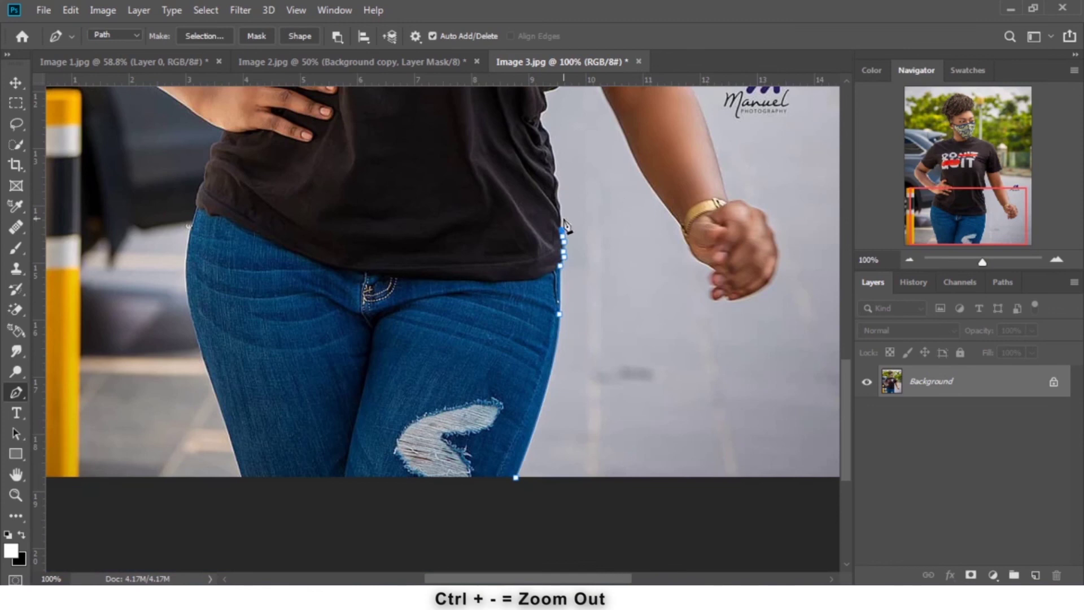
pyautogui.click(562, 218)
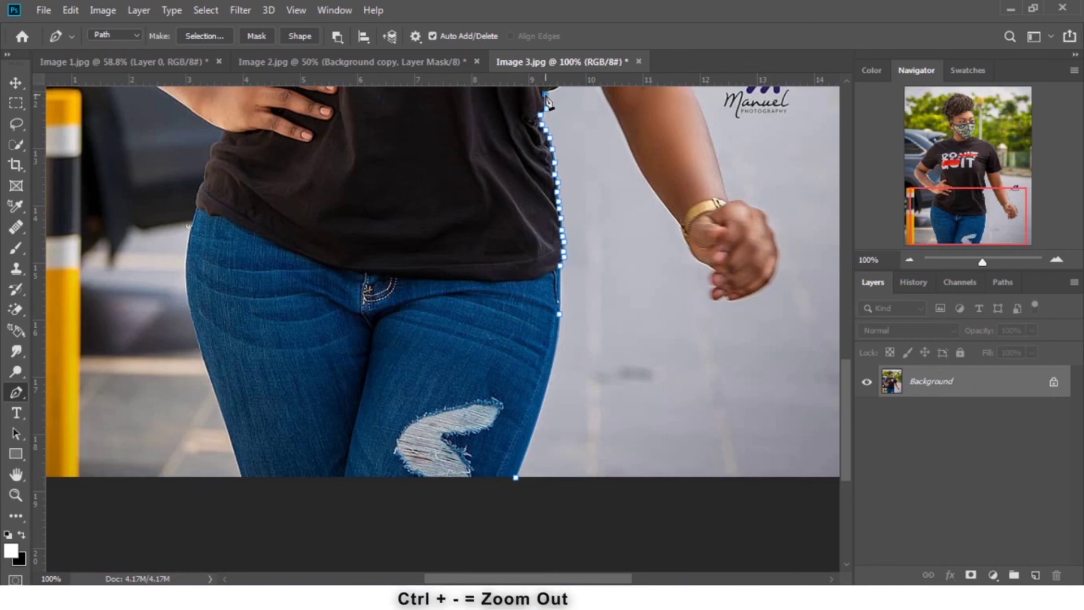
# - Continue the path around the fold at the waist and up the side of the shirt to the armpit
pyautogui.hotkey('ctrl', '-')
pyautogui.hotkey('ctrl', '+')
pyautogui.moveTo(845, 408); pyautogui.dragTo(845, 350)
pyautogui.hotkey('ctrl', '+')
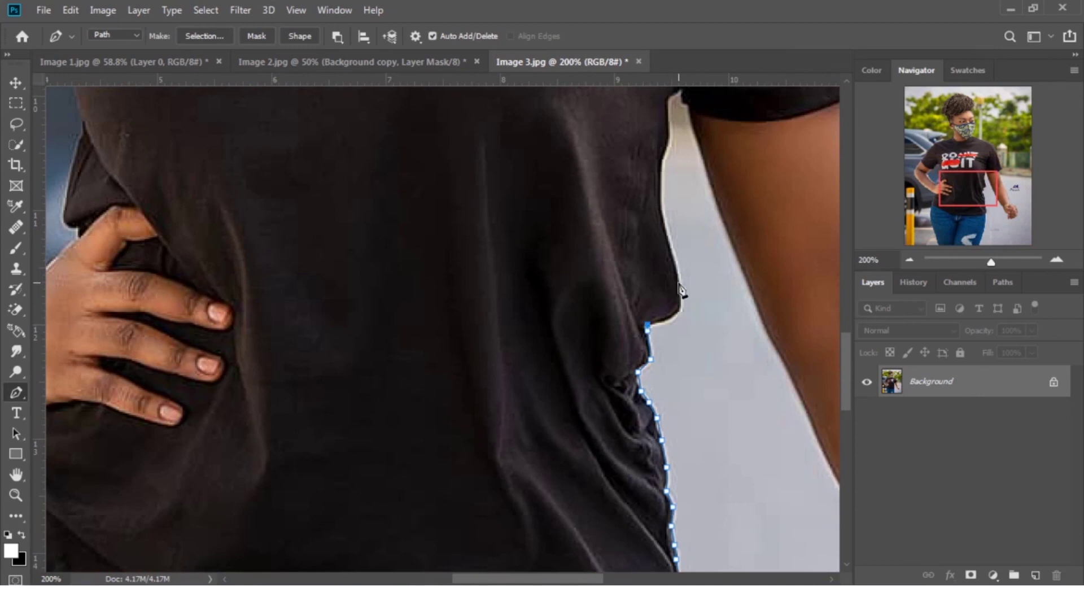
pyautogui.moveTo(680, 283); pyautogui.dragTo(667, 241)
pyautogui.click(662, 208)
pyautogui.click(662, 160)
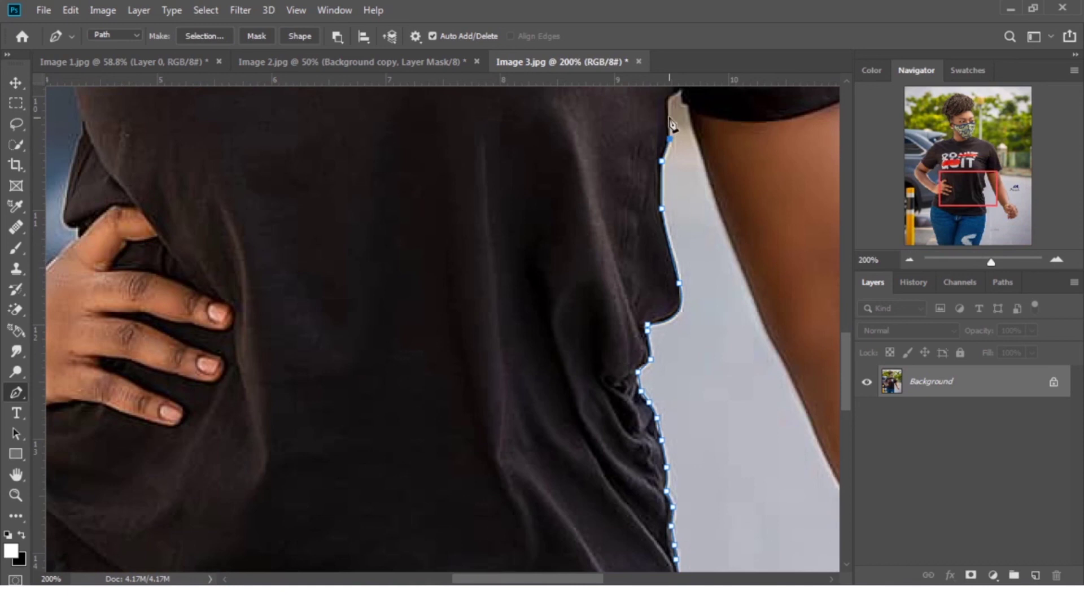
pyautogui.click(680, 89)
# - Trace the inner edge of the swinging arm from the armpit to the bracelet, removing a curve handle on the way
pyautogui.click(684, 104)
pyautogui.moveTo(741, 259); pyautogui.dragTo(754, 287)
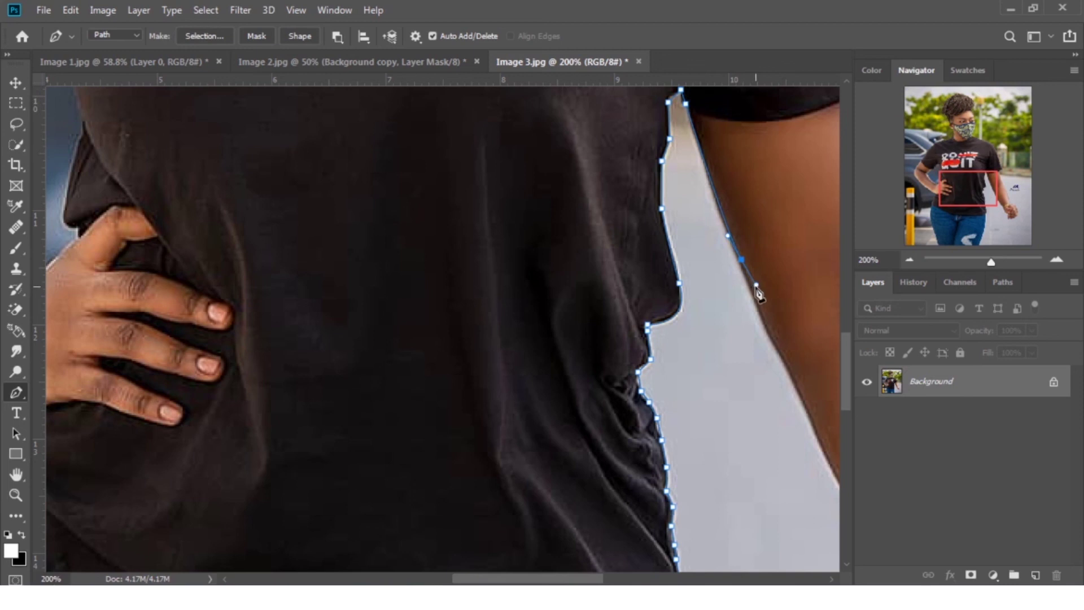
pyautogui.moveTo(755, 288); pyautogui.dragTo(763, 292)
pyautogui.press('alt')
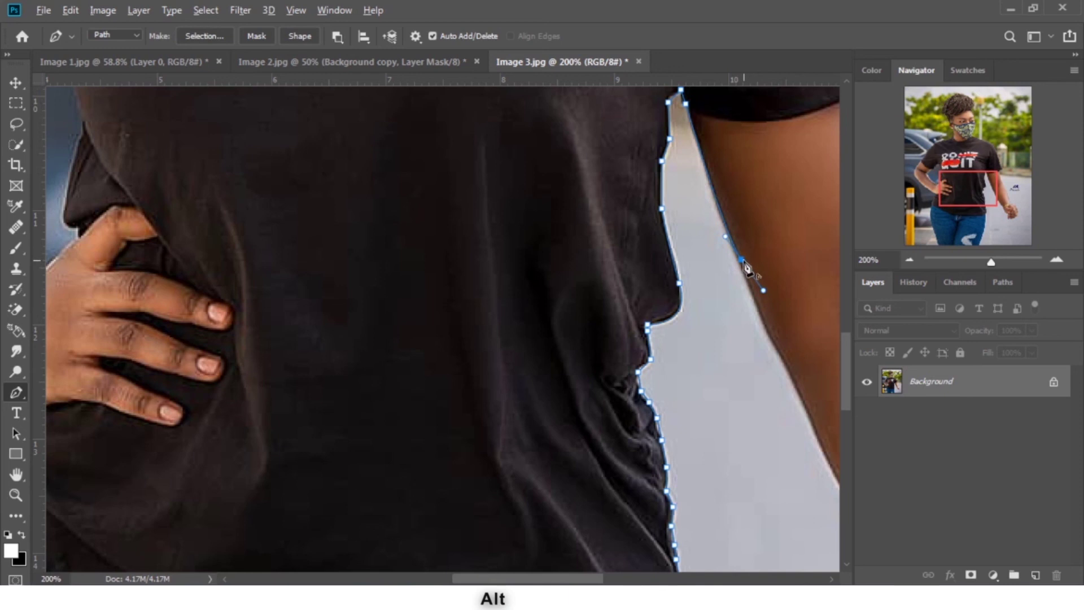
pyautogui.keyDown('alt'); pyautogui.click(743, 261); pyautogui.keyUp('alt')
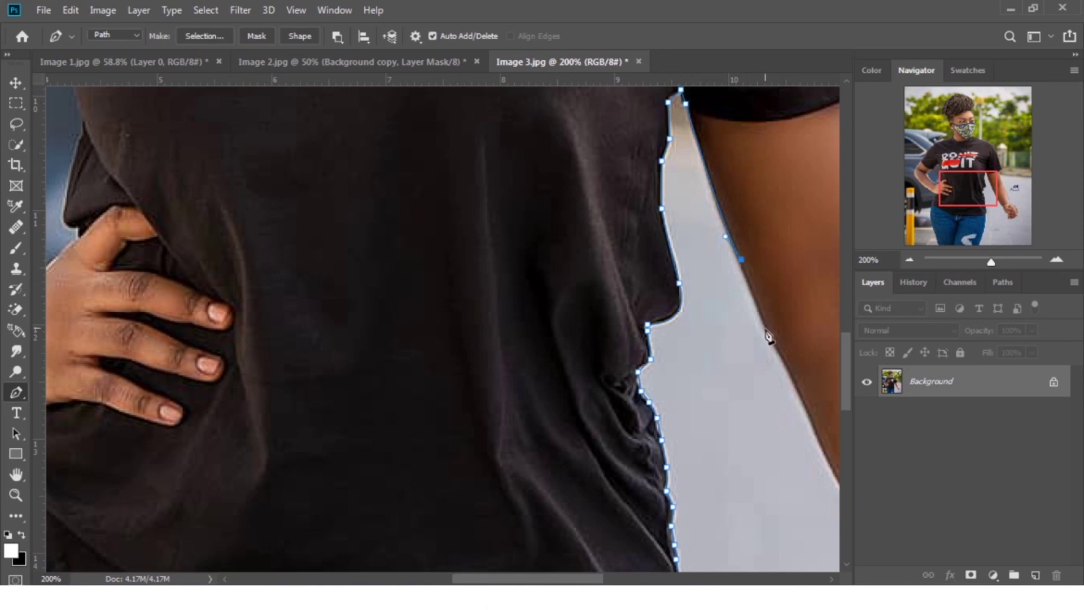
pyautogui.moveTo(768, 332); pyautogui.dragTo(778, 348)
pyautogui.hotkey('ctrl', '-')
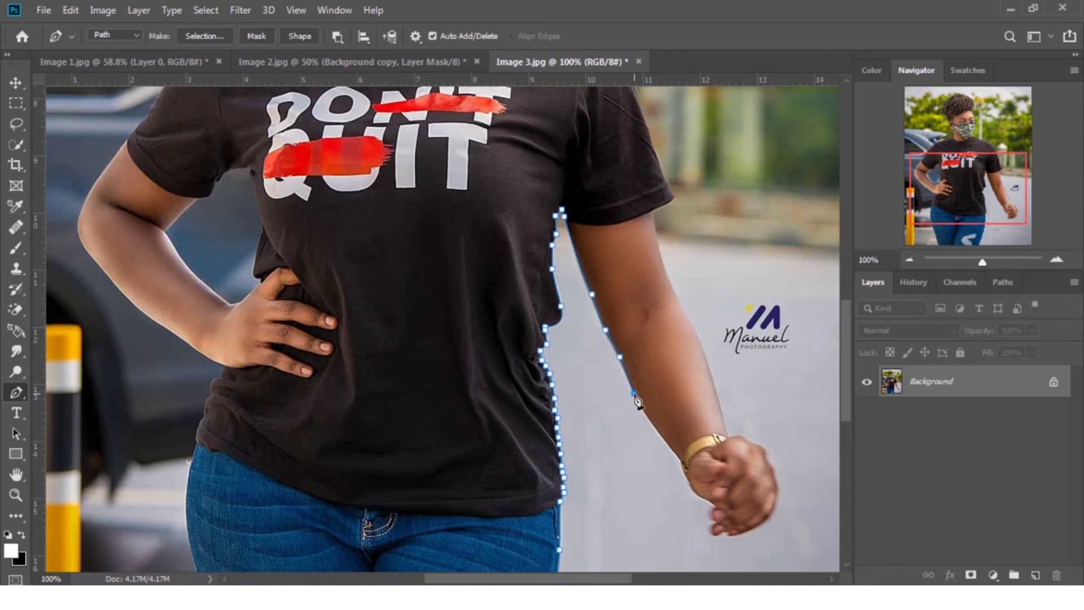
pyautogui.click(661, 436)
pyautogui.click(682, 463)
# - Trace the path around the bracelet, the palm and the curled fingertips of the swinging hand
pyautogui.hotkey('ctrl', '+')
pyautogui.moveTo(846, 377); pyautogui.dragTo(847, 423)
pyautogui.moveTo(600, 579); pyautogui.dragTo(654, 580)
pyautogui.moveTo(670, 373); pyautogui.dragTo(690, 382)
pyautogui.click(696, 384)
pyautogui.click(696, 388)
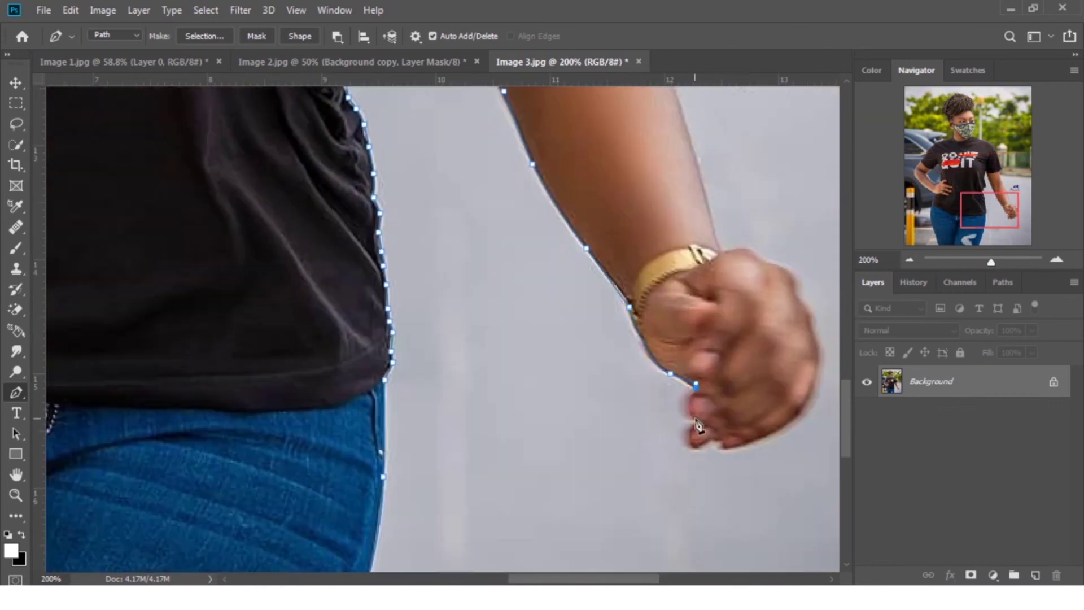
pyautogui.moveTo(695, 417); pyautogui.dragTo(744, 447)
pyautogui.keyDown('alt'); pyautogui.click(695, 417); pyautogui.keyUp('alt')
pyautogui.keyDown('alt'); pyautogui.click(690, 450); pyautogui.keyUp('alt')
pyautogui.click(713, 441)
# - Trace around the knuckles and the back of the hand up to the outer side of the wrist
pyautogui.click(801, 414)
pyautogui.moveTo(819, 346); pyautogui.dragTo(812, 300)
pyautogui.click(802, 297)
pyautogui.click(794, 280)
pyautogui.click(765, 259)
pyautogui.click(750, 247)
pyautogui.click(720, 250)
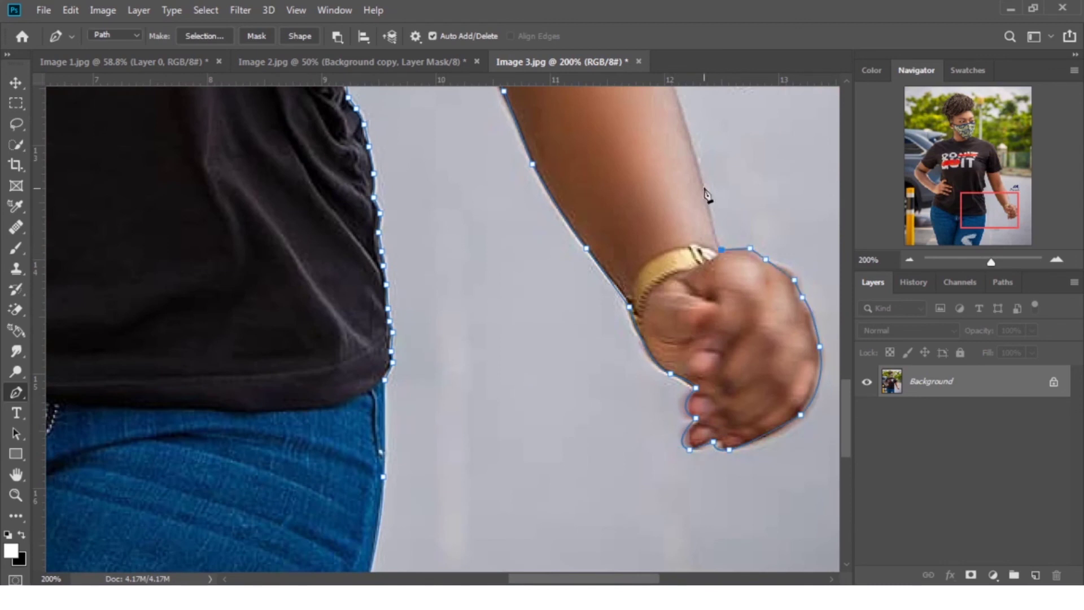
# - Trace the outer edge of the swinging arm from the wrist past the elbow to the sleeve hem
pyautogui.click(697, 159)
pyautogui.hotkey('ctrl', '-')
pyautogui.moveTo(530, 147); pyautogui.dragTo(515, 131)
pyautogui.moveTo(845, 403); pyautogui.dragTo(845, 352)
pyautogui.hotkey('ctrl', '+')
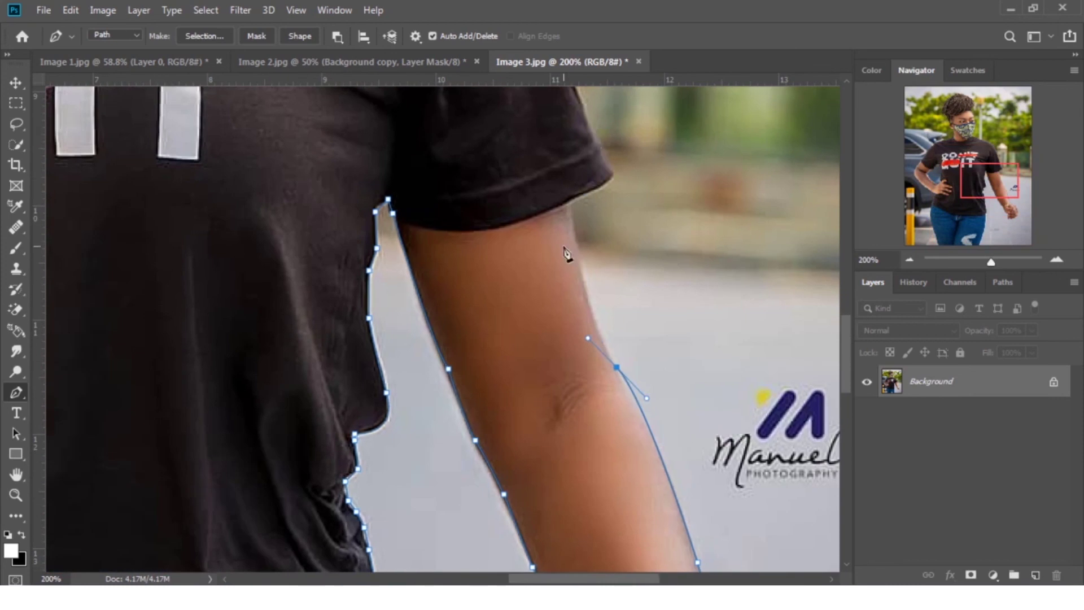
pyautogui.click(570, 205)
# - Trace around the sleeve's hem corner and up the outer sleeve to the shoulder
pyautogui.click(612, 177)
pyautogui.click(601, 147)
pyautogui.click(587, 121)
pyautogui.hotkey('ctrl', '-')
pyautogui.moveTo(469, 94); pyautogui.dragTo(462, 88)
pyautogui.hotkey('ctrl', '-')
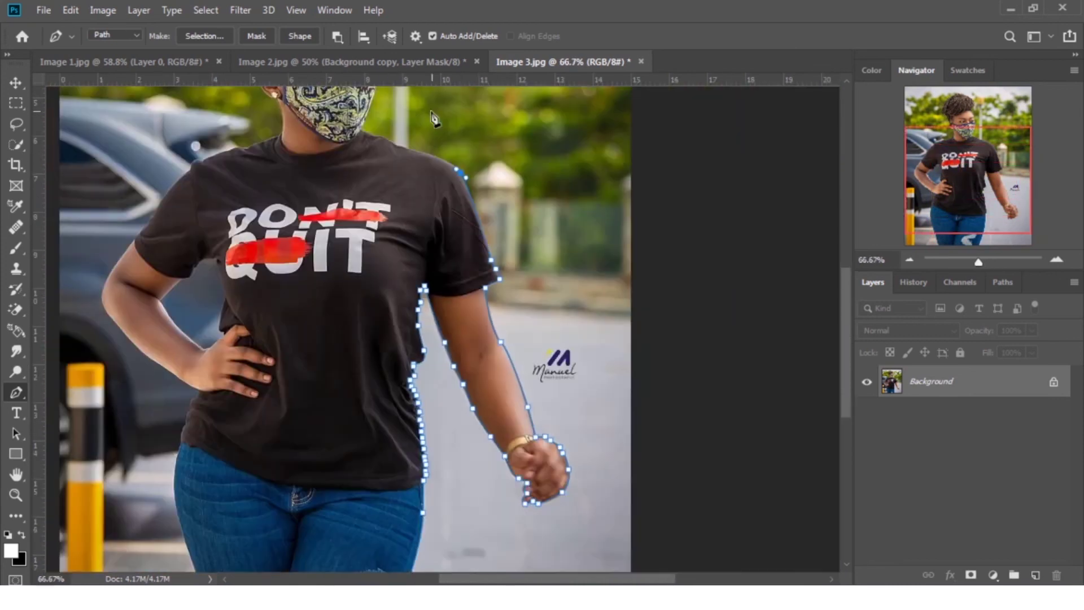
# - Trace the top of the shoulder up to where the shirt meets the face mask
pyautogui.hotkey('ctrl', '+')
pyautogui.hotkey('ctrl', '+')
pyautogui.moveTo(842, 293); pyautogui.dragTo(842, 248)
pyautogui.click(337, 271)
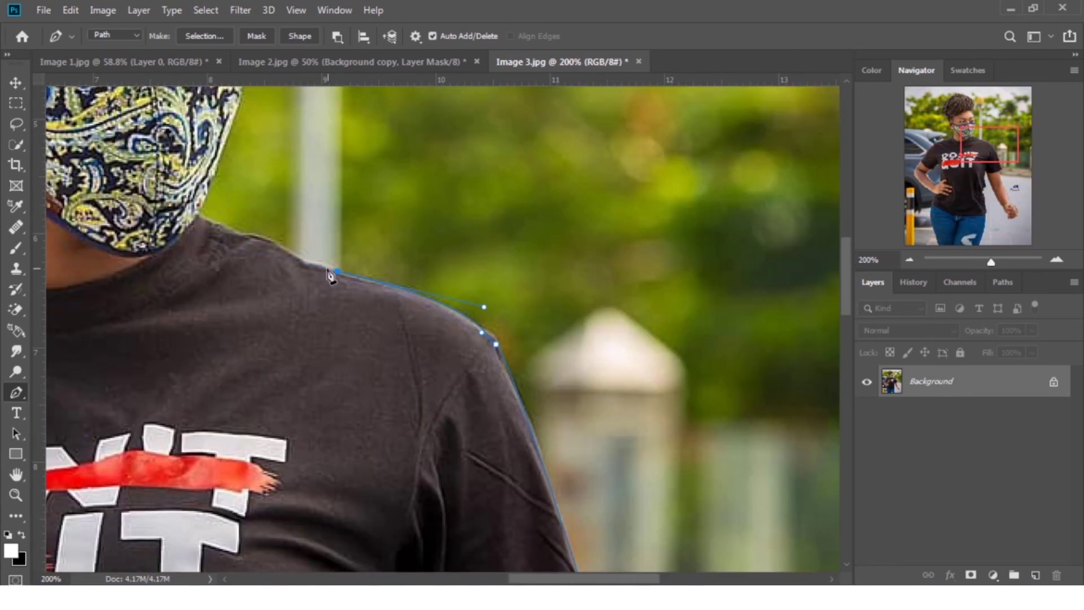
pyautogui.click(310, 264)
pyautogui.click(292, 250)
pyautogui.click(268, 238)
pyautogui.click(244, 234)
pyautogui.click(230, 228)
pyautogui.click(220, 225)
pyautogui.click(200, 214)
# - Trace the face edge along the mask, the protruding eyelashes and the forehead up to the hairline
pyautogui.moveTo(531, 579); pyautogui.dragTo(489, 580)
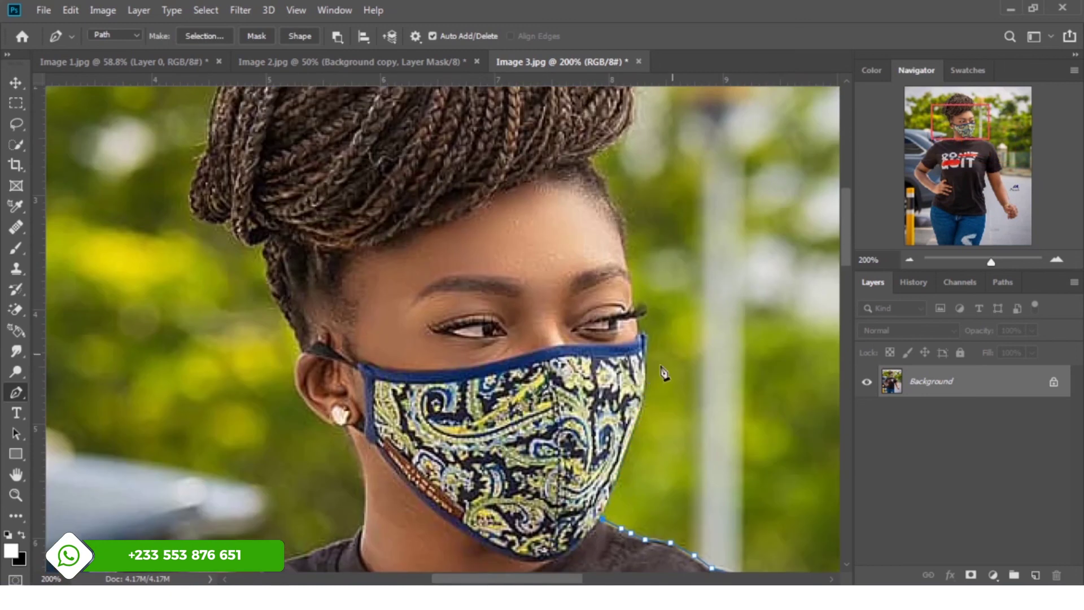
pyautogui.click(644, 398)
pyautogui.click(646, 336)
pyautogui.click(638, 322)
pyautogui.moveTo(643, 303); pyautogui.dragTo(630, 293)
pyautogui.keyDown('alt'); pyautogui.click(644, 303); pyautogui.keyUp('alt')
pyautogui.click(631, 283)
pyautogui.click(623, 246)
pyautogui.moveTo(605, 186); pyautogui.dragTo(465, 133)
pyautogui.keyDown('alt'); pyautogui.click(605, 187); pyautogui.keyUp('alt')
# - Trace the braided bun from the hairline over its top and down its back side
pyautogui.click(604, 178)
pyautogui.click(592, 161)
pyautogui.click(617, 137)
pyautogui.hotkey('ctrl', '-')
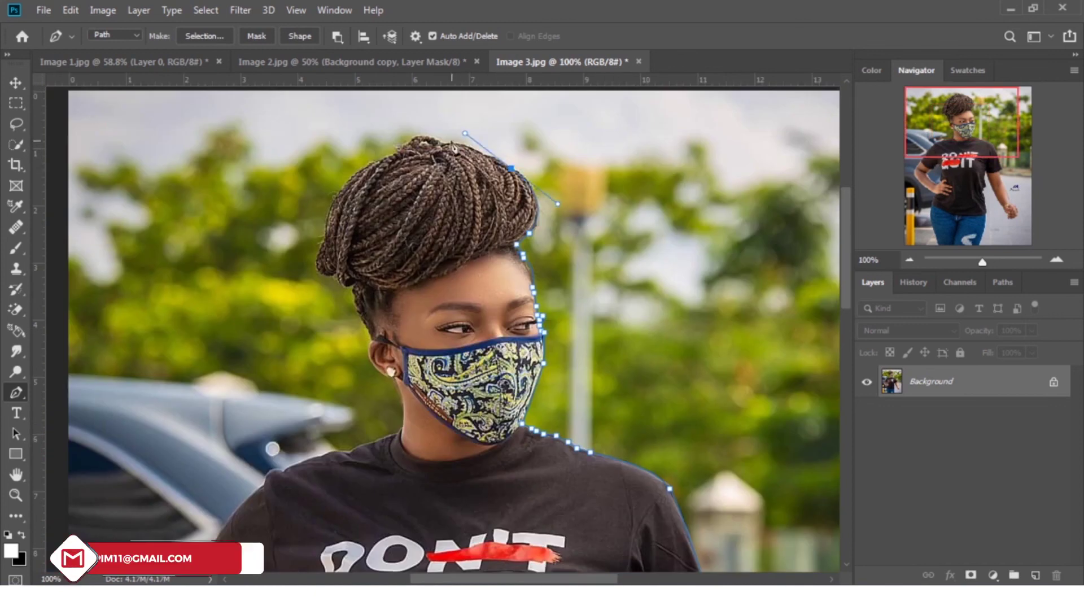
pyautogui.click(442, 142)
pyautogui.click(397, 148)
pyautogui.click(370, 172)
pyautogui.moveTo(325, 221); pyautogui.dragTo(372, 286)
# - Trace under the back of the bun and down the hairline behind the temple to the top of the ear
pyautogui.hotkey('ctrl', '+')
pyautogui.click(326, 240)
pyautogui.click(338, 277)
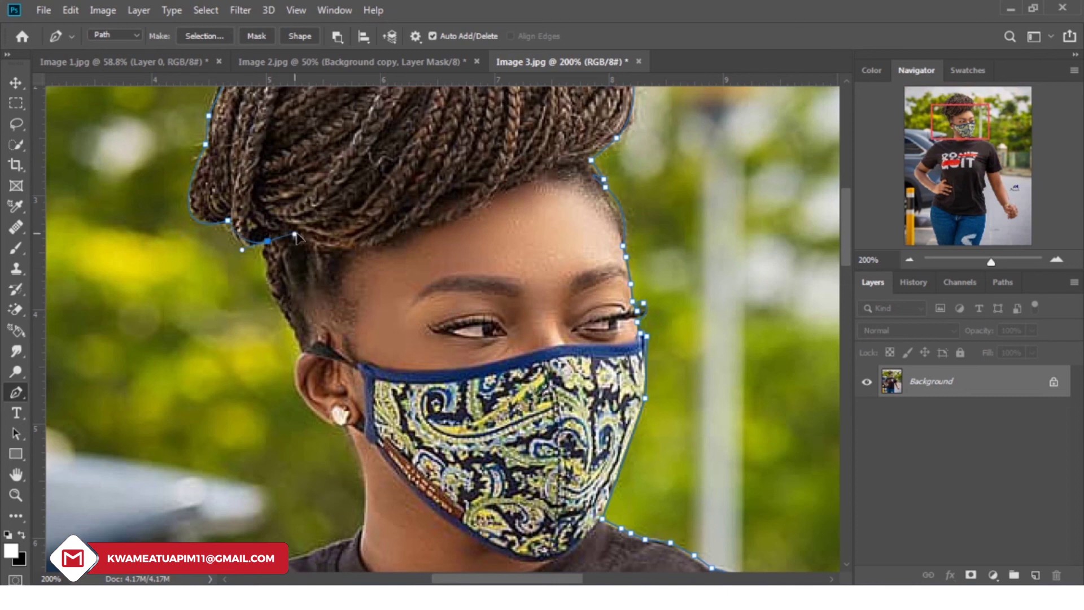
pyautogui.click(267, 270)
pyautogui.click(302, 351)
# - Trace around the ear and earring and down the neck to the shirt collar, ending in a corner point
pyautogui.moveTo(336, 422); pyautogui.dragTo(391, 445)
pyautogui.keyDown('alt'); pyautogui.click(334, 423); pyautogui.keyUp('alt')
pyautogui.click(347, 428)
pyautogui.moveTo(364, 527); pyautogui.dragTo(355, 501)
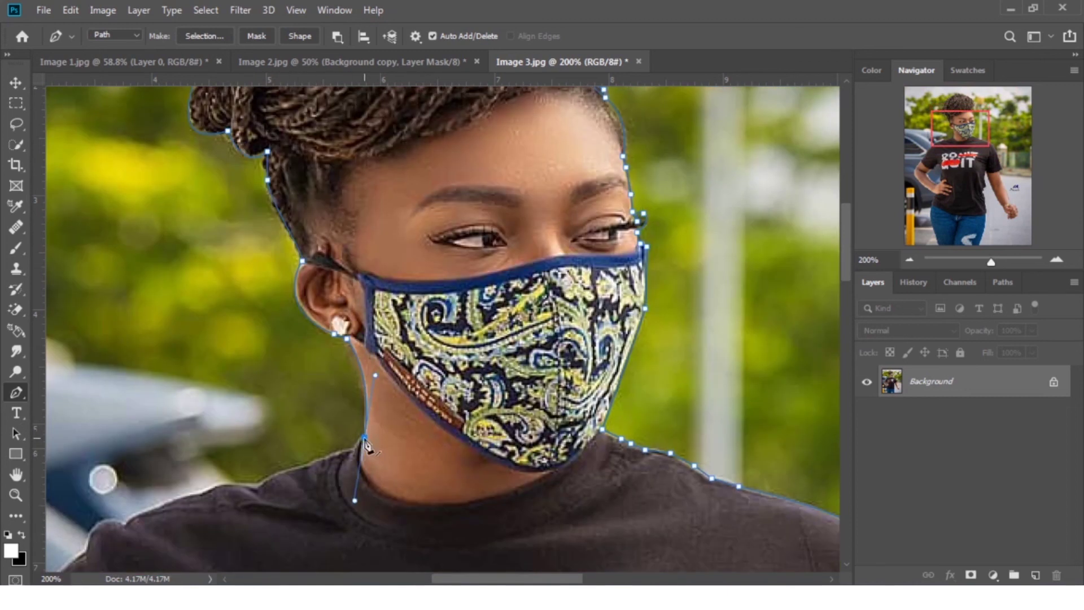
pyautogui.keyDown('alt'); pyautogui.click(365, 438); pyautogui.keyUp('alt')
# - Trace from the collar along the top of the shoulder on the side of the hand-on-hip arm
pyautogui.click(353, 448)
pyautogui.click(330, 455)
pyautogui.hotkey('ctrl', '-')
pyautogui.click(374, 399)
pyautogui.click(350, 406)
pyautogui.click(332, 405)
pyautogui.click(322, 412)
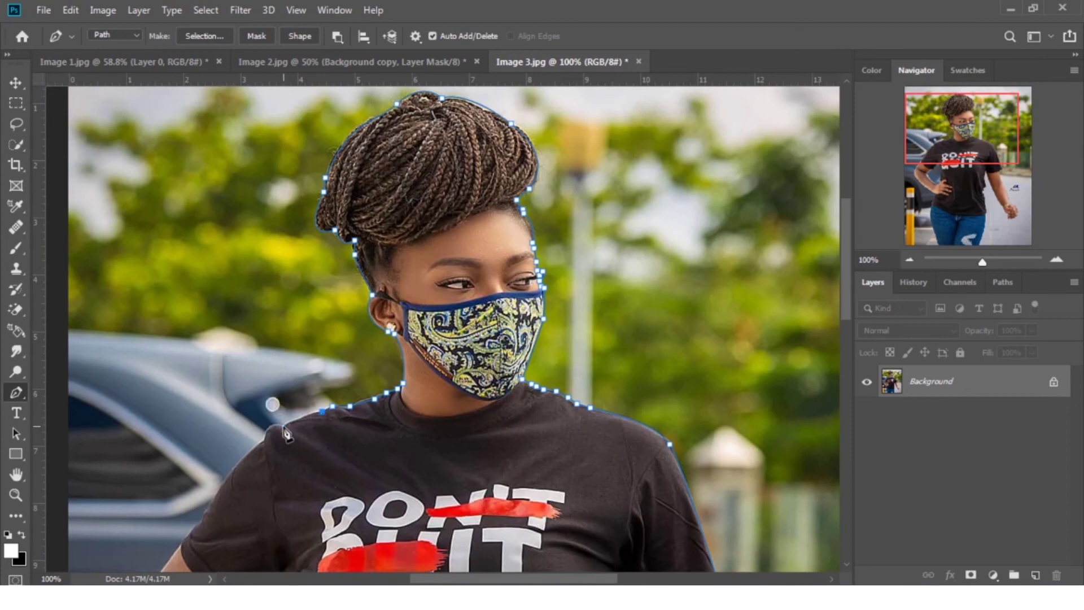
pyautogui.click(283, 426)
# - Trace from the shoulder down the outer edge of the hand-on-hip arm's sleeve to its cuff
pyautogui.moveTo(263, 440); pyautogui.dragTo(256, 460)
pyautogui.keyDown('alt'); pyautogui.click(263, 440); pyautogui.keyUp('alt')
pyautogui.hotkey('ctrl', '+')
pyautogui.scroll(-5, 553, 459)
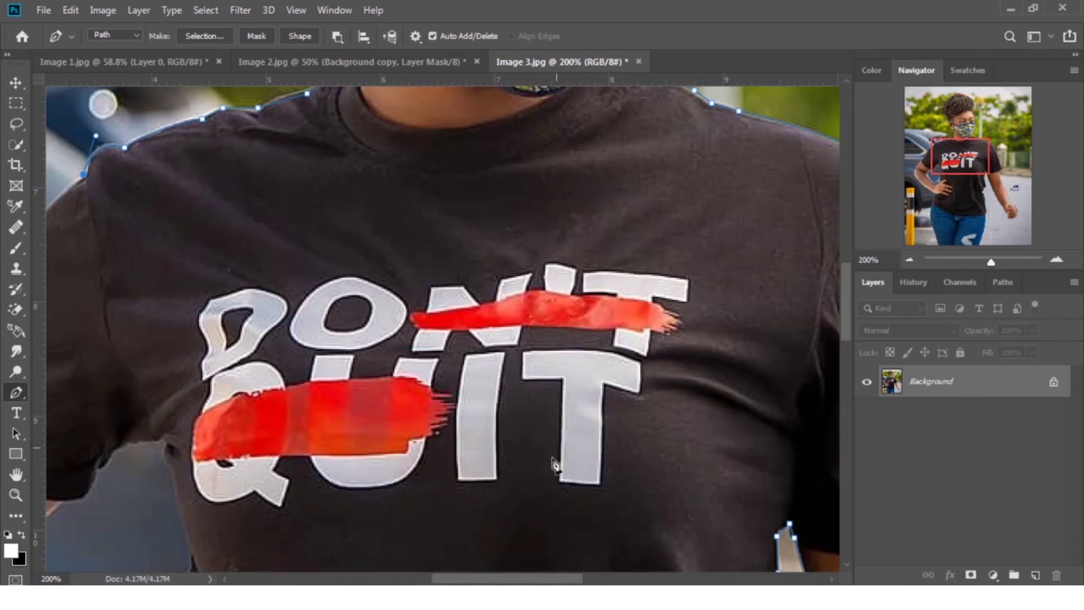
pyautogui.moveTo(546, 578); pyautogui.dragTo(504, 579)
pyautogui.moveTo(213, 289); pyautogui.dragTo(192, 348)
pyautogui.keyDown('alt'); pyautogui.click(214, 288); pyautogui.keyUp('alt')
pyautogui.click(200, 309)
pyautogui.click(188, 337)
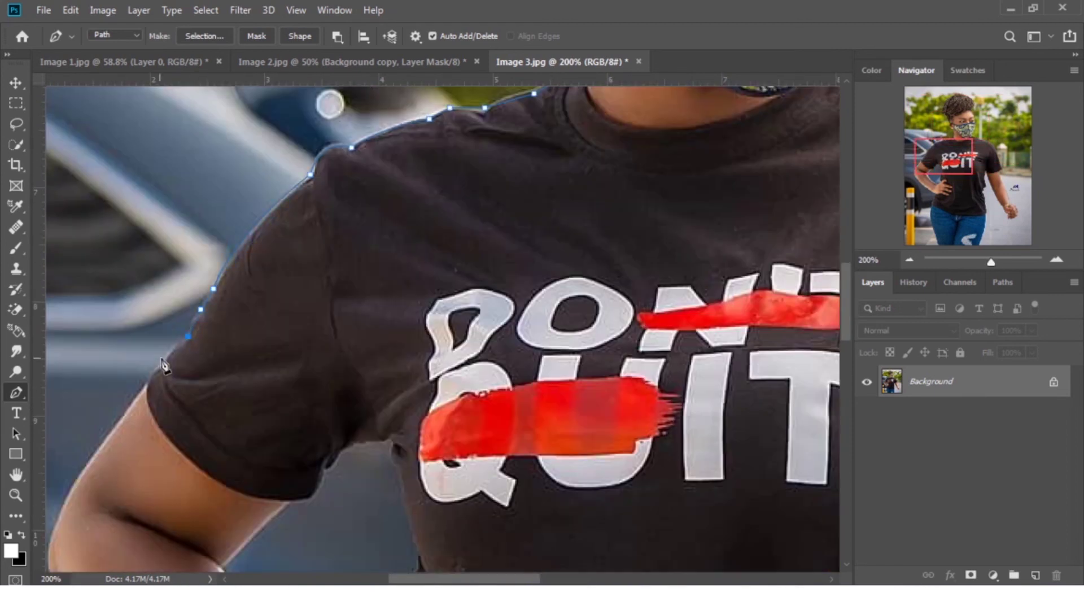
pyautogui.click(166, 356)
pyautogui.click(149, 380)
# - Trace from the sleeve cuff around the elbow and along the outer forearm toward the hand on the hip
pyautogui.hotkey('ctrl', '-')
pyautogui.moveTo(245, 436); pyautogui.dragTo(252, 470)
pyautogui.keyDown('alt'); pyautogui.click(246, 436); pyautogui.keyUp('alt')
pyautogui.moveTo(297, 516); pyautogui.dragTo(358, 566)
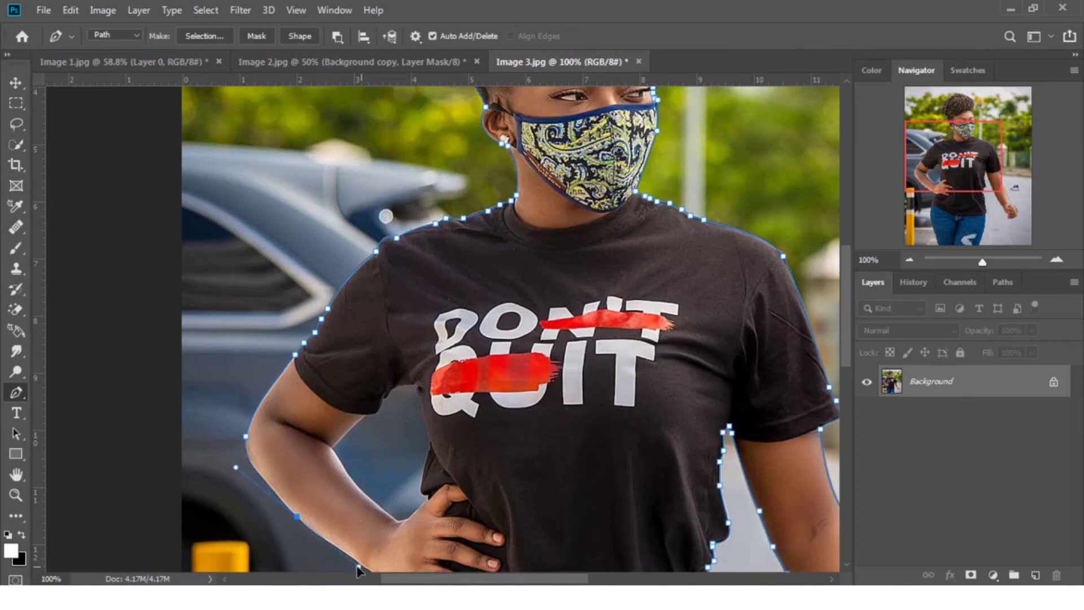
pyautogui.hotkey('ctrl', 'z')
pyautogui.moveTo(261, 476); pyautogui.dragTo(279, 496)
pyautogui.click(297, 517)
pyautogui.click(341, 552)
pyautogui.hotkey('ctrl', 'z')
# - Trace from the wrist down the side of the shirt to its hem where the jeans begin
pyautogui.hotkey('ctrl', '+')
pyautogui.moveTo(339, 345); pyautogui.dragTo(360, 353)
pyautogui.keyDown('alt'); pyautogui.click(339, 345); pyautogui.keyUp('alt')
pyautogui.click(335, 366)
pyautogui.moveTo(312, 405); pyautogui.dragTo(293, 523)
pyautogui.keyDown('alt'); pyautogui.click(312, 406); pyautogui.keyUp('alt')
pyautogui.keyDown('alt'); pyautogui.click(300, 444); pyautogui.keyUp('alt')
pyautogui.hotkey('ctrl', '-')
pyautogui.hotkey('ctrl', '-')
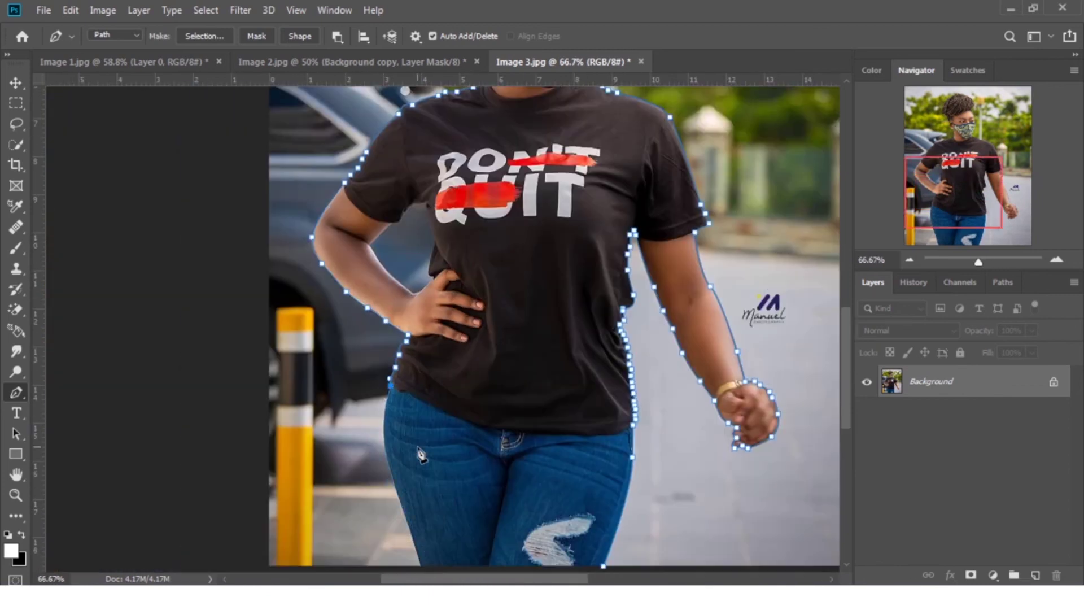
# - Trace down the outer thigh of the jeans to the image's lower edge and close the path at its starting point
pyautogui.moveTo(401, 504); pyautogui.dragTo(432, 565)
pyautogui.keyDown('alt'); pyautogui.click(401, 503); pyautogui.keyUp('alt')
pyautogui.scroll(-2, 401, 505)
pyautogui.click(421, 520)
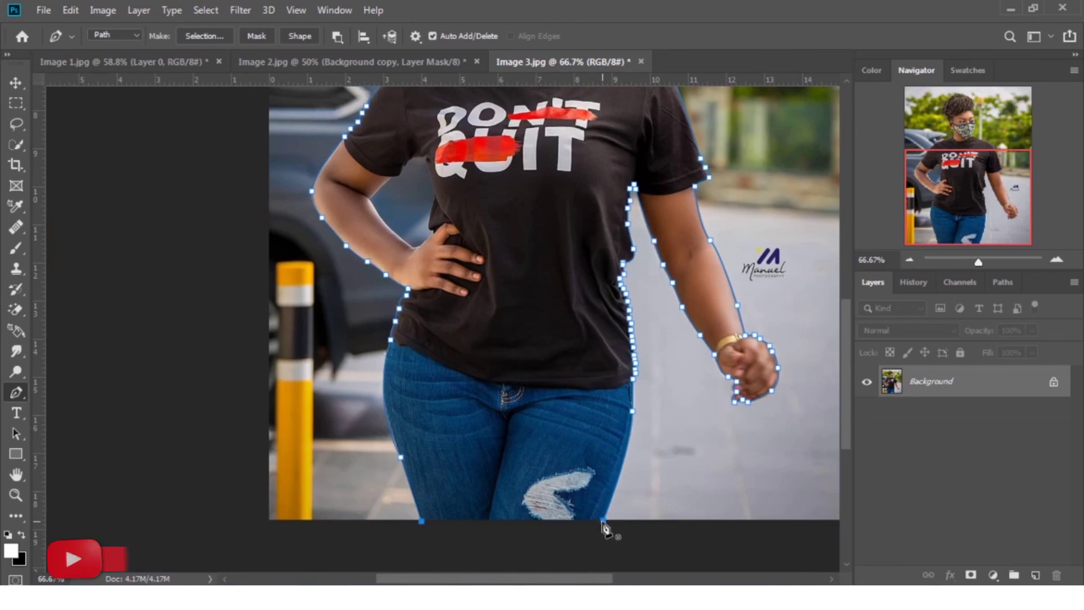
pyautogui.click(603, 519)
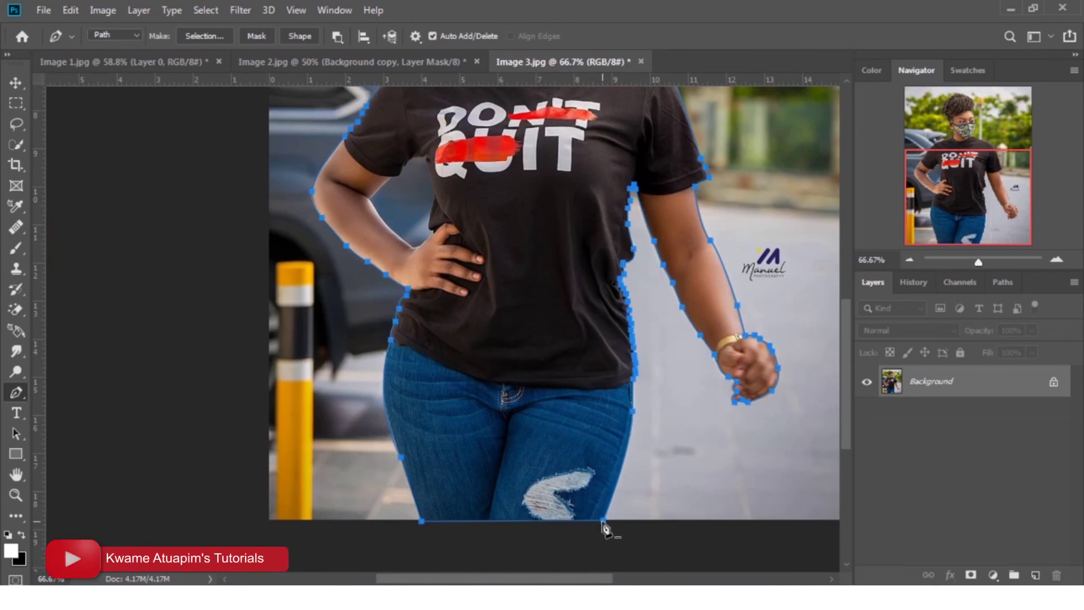
# - Make a new anti-aliased selection from the closed path with a feather radius of 0.5 pixels
pyautogui.hotkey('ctrl', '-')
pyautogui.hotkey('ctrl', '-')
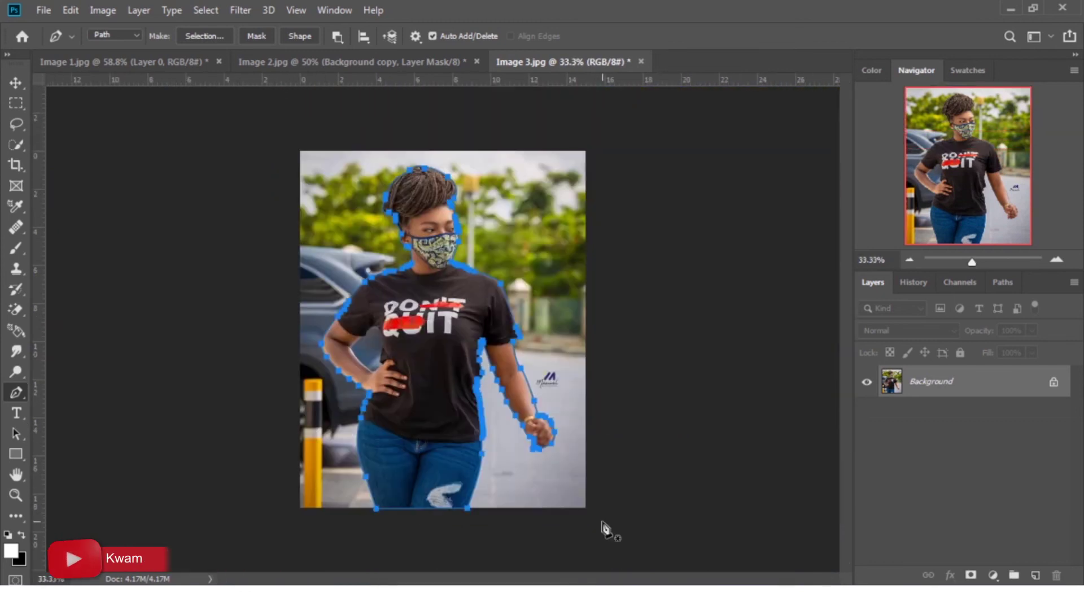
pyautogui.hotkey('ctrl', '+')
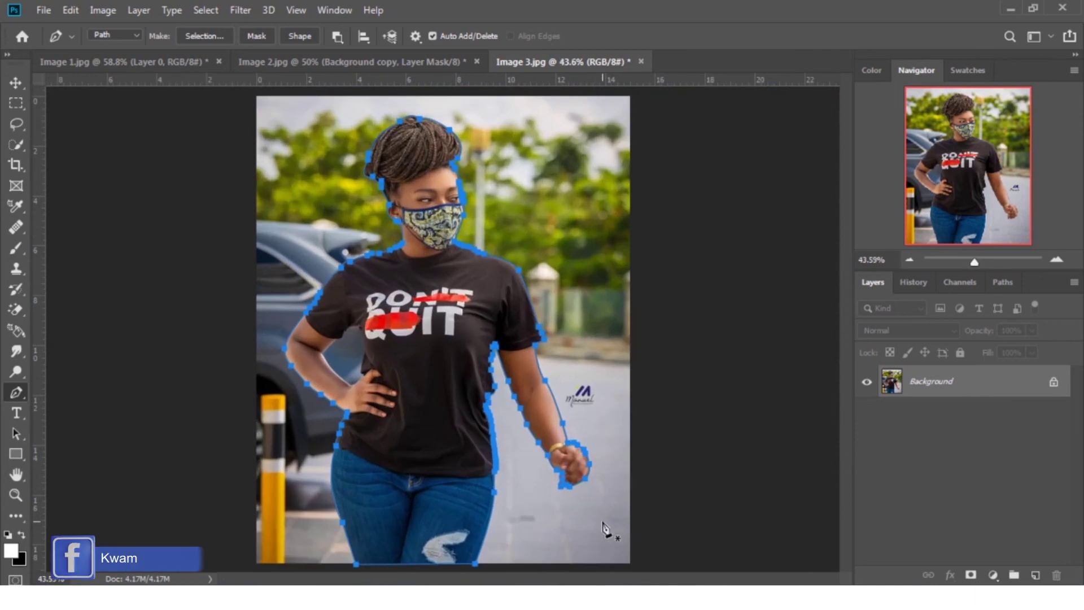
pyautogui.hotkey('ctrl', 'y')
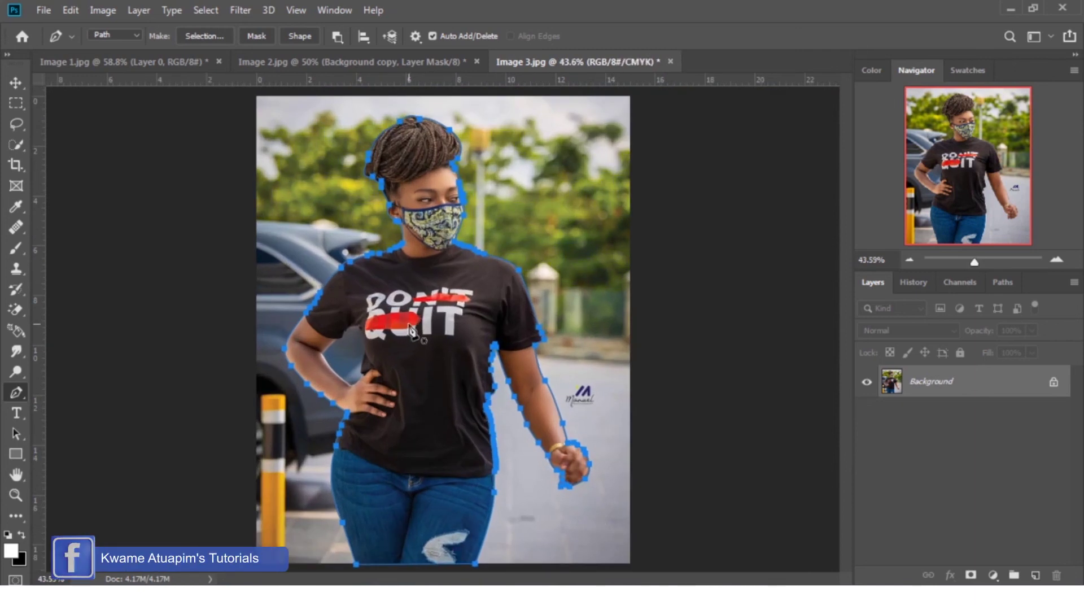
pyautogui.rightClick(412, 392)
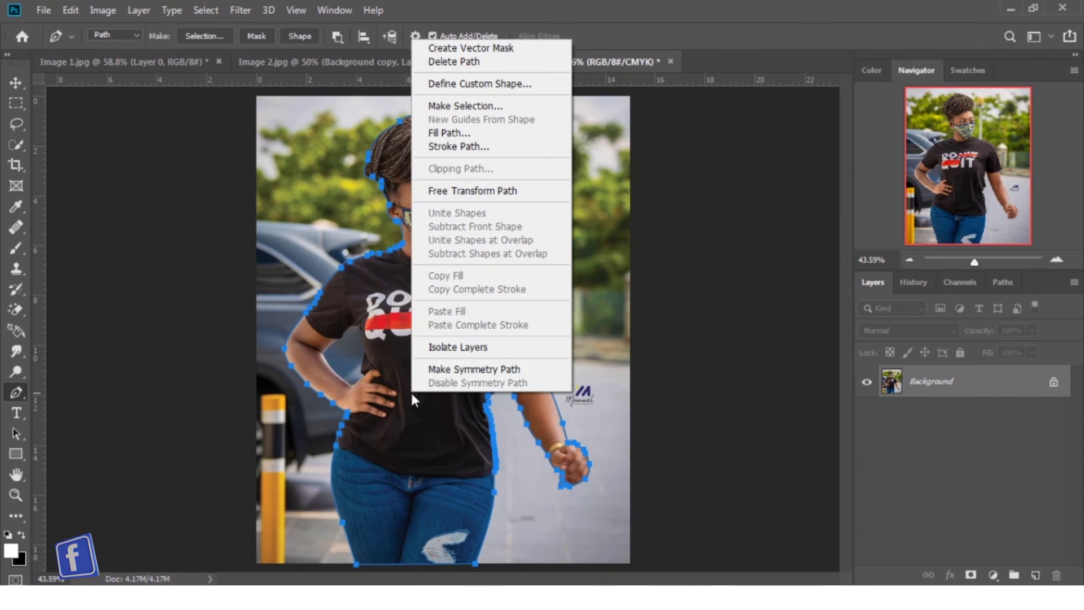
pyautogui.click(477, 107)
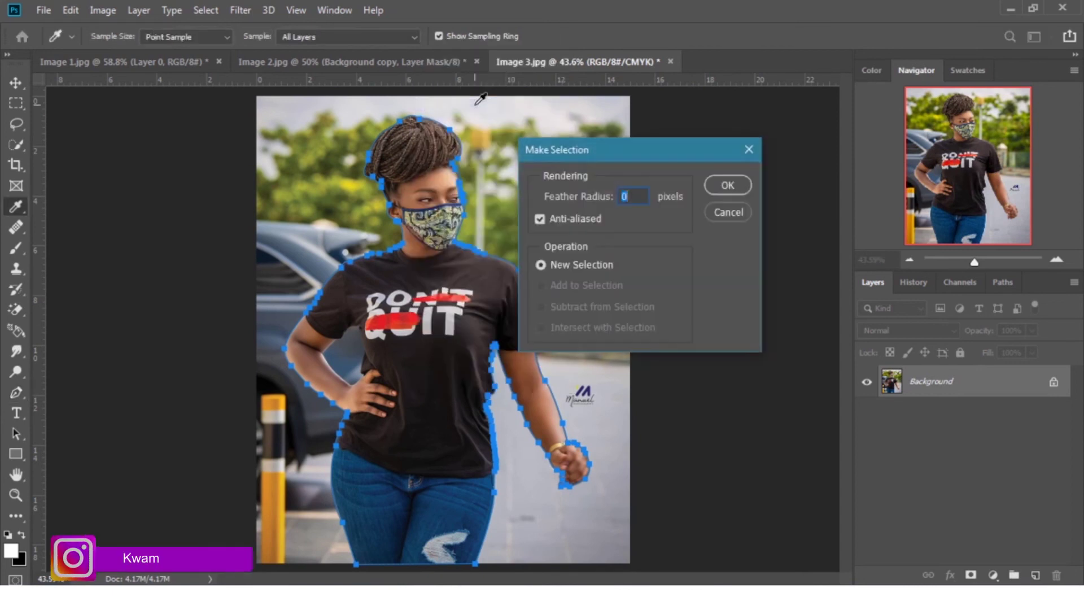
pyautogui.click(627, 197)
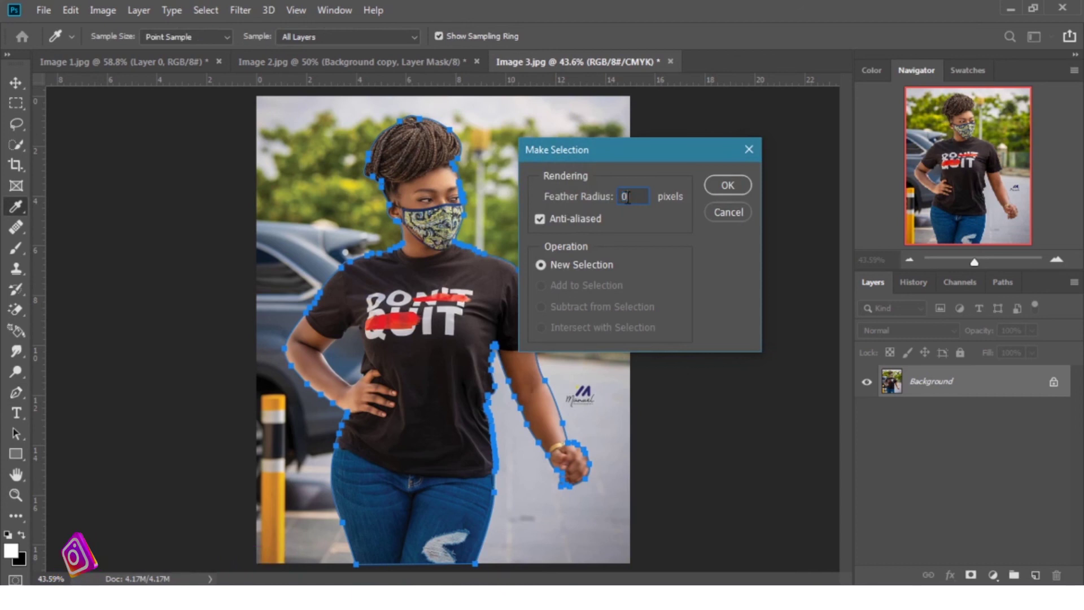
pyautogui.write('.5')
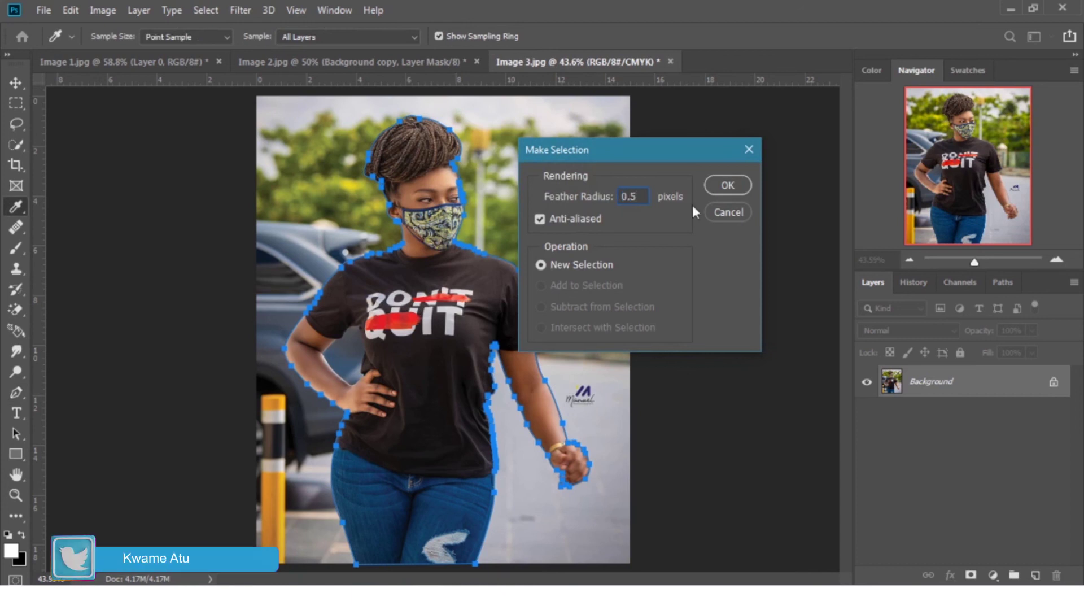
pyautogui.click(727, 186)
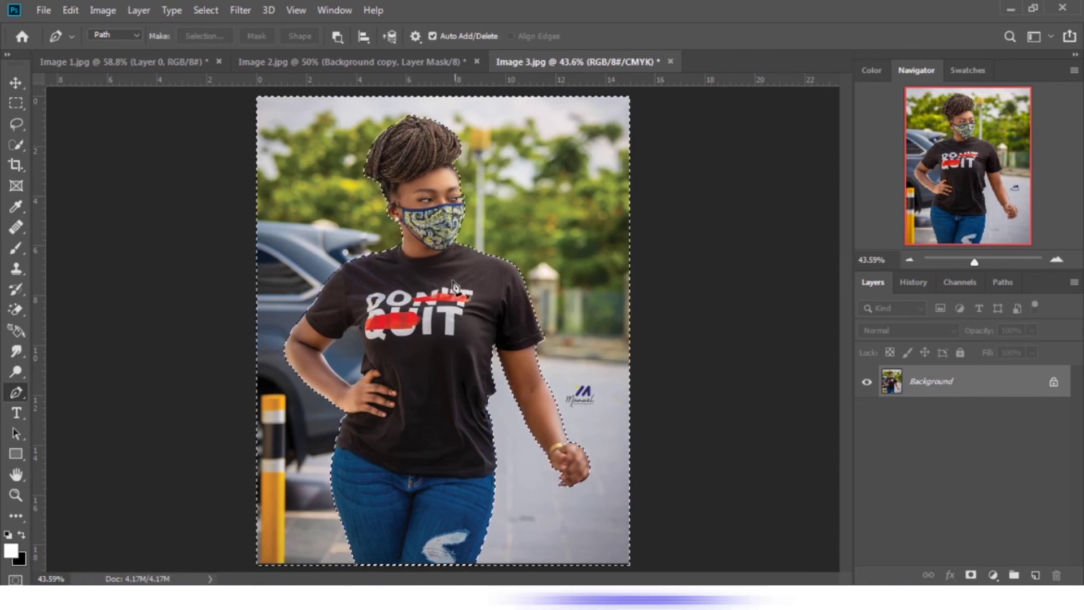
# - Invert the selection so it covers the woman and add a layer mask from it
pyautogui.click(207, 10)
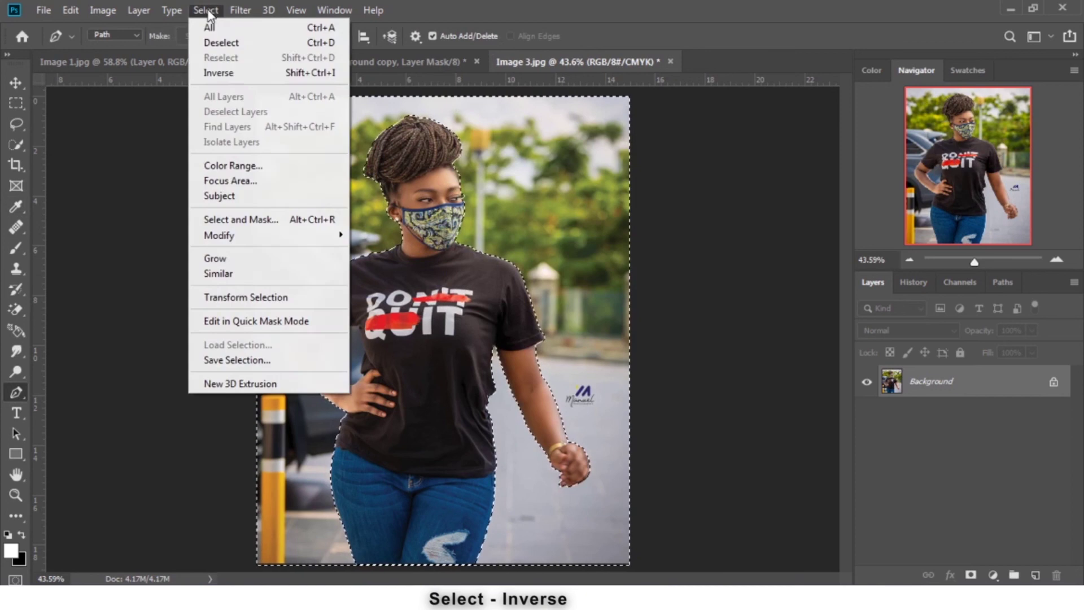
pyautogui.click(255, 73)
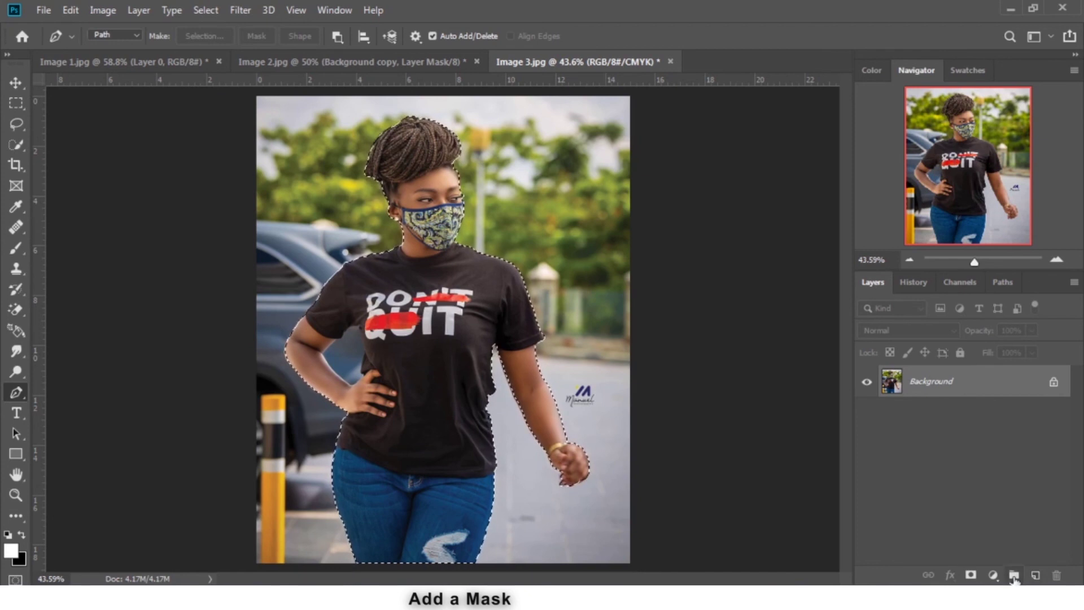
pyautogui.click(970, 576)
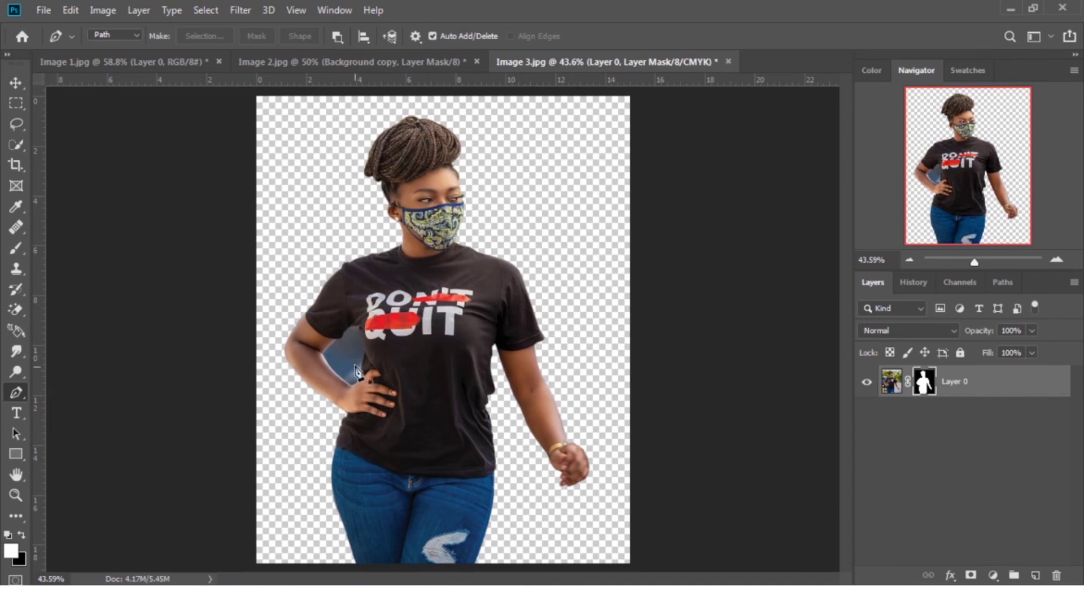
# - Trace a closed Pen path around the leftover background in the gap between the bent arm and the torso
pyautogui.scroll(3, 352, 361)
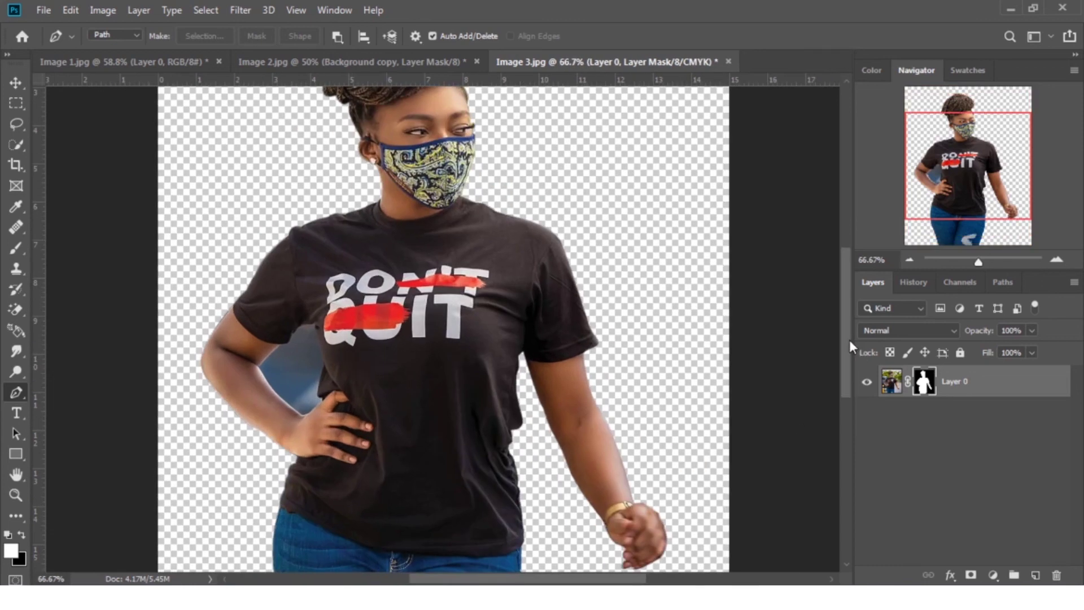
pyautogui.moveTo(841, 338); pyautogui.dragTo(843, 388)
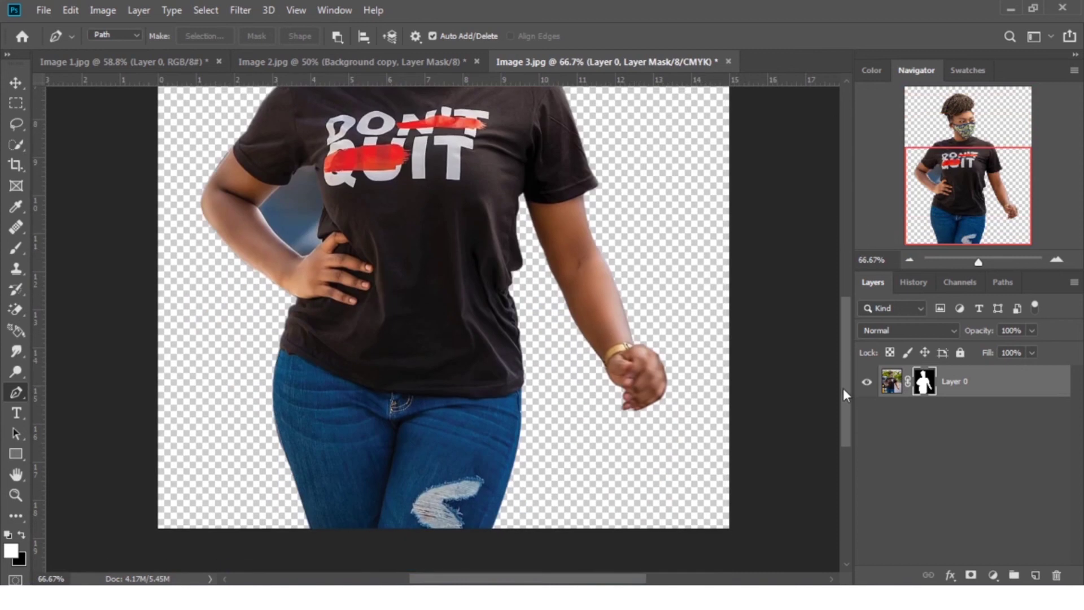
pyautogui.click(321, 241)
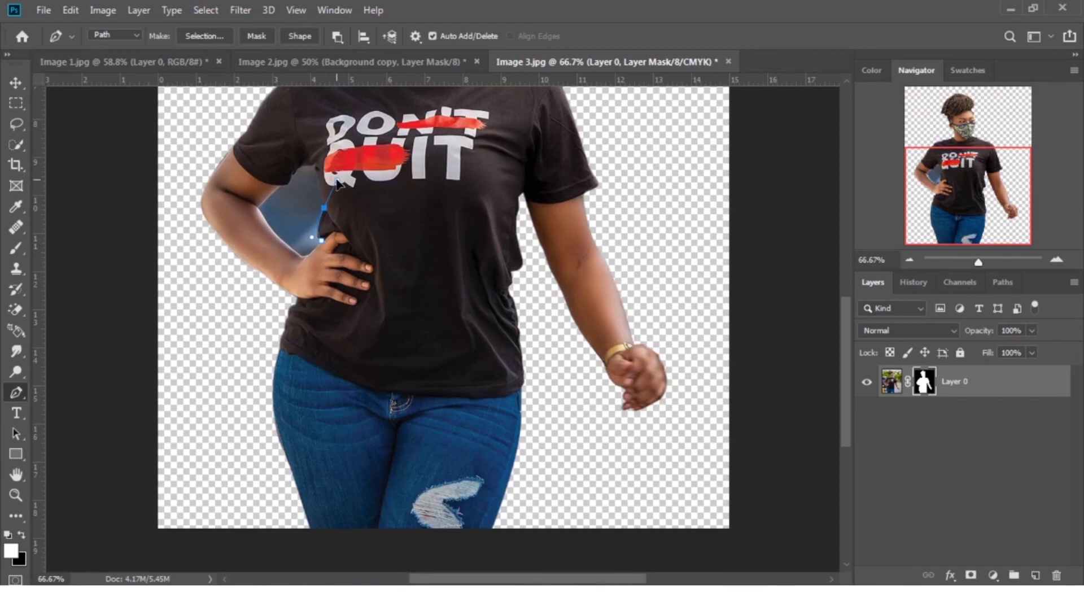
pyautogui.moveTo(329, 193); pyautogui.dragTo(324, 206)
pyautogui.moveTo(316, 173); pyautogui.dragTo(300, 181)
pyautogui.click(297, 173)
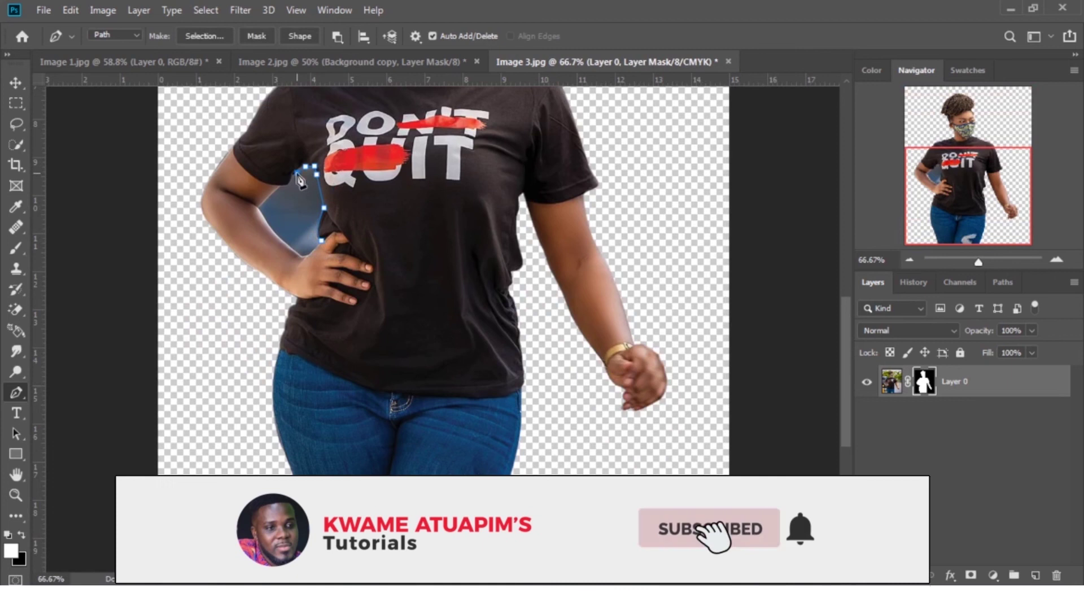
pyautogui.click(288, 184)
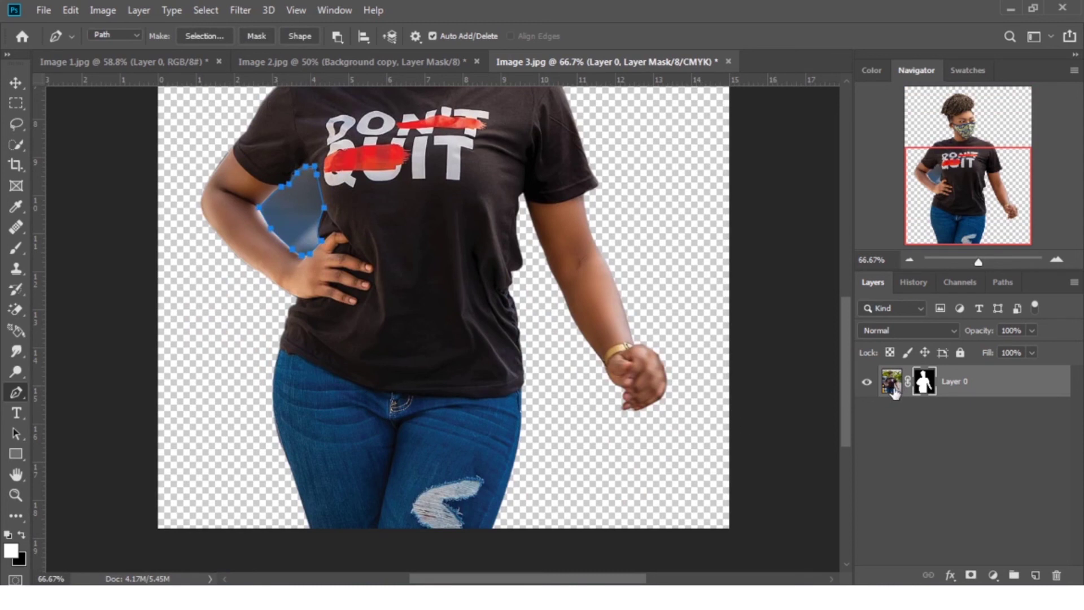
# - Make a selection from the gap path with a 0.5-pixel feather and invert it to cover only the gap
pyautogui.rightClick(292, 204)
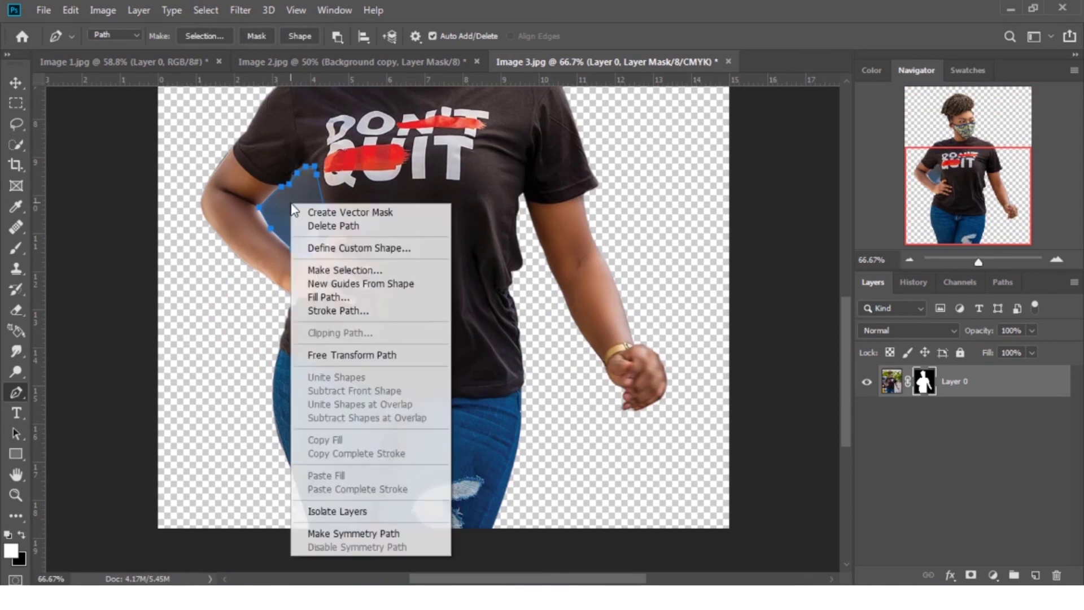
pyautogui.click(327, 270)
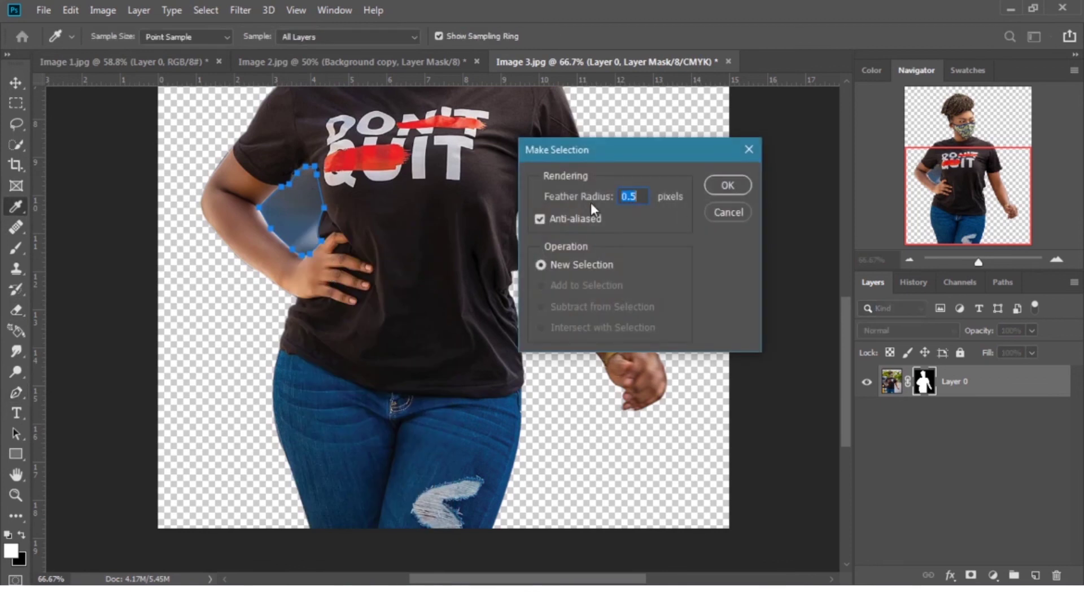
pyautogui.click(730, 184)
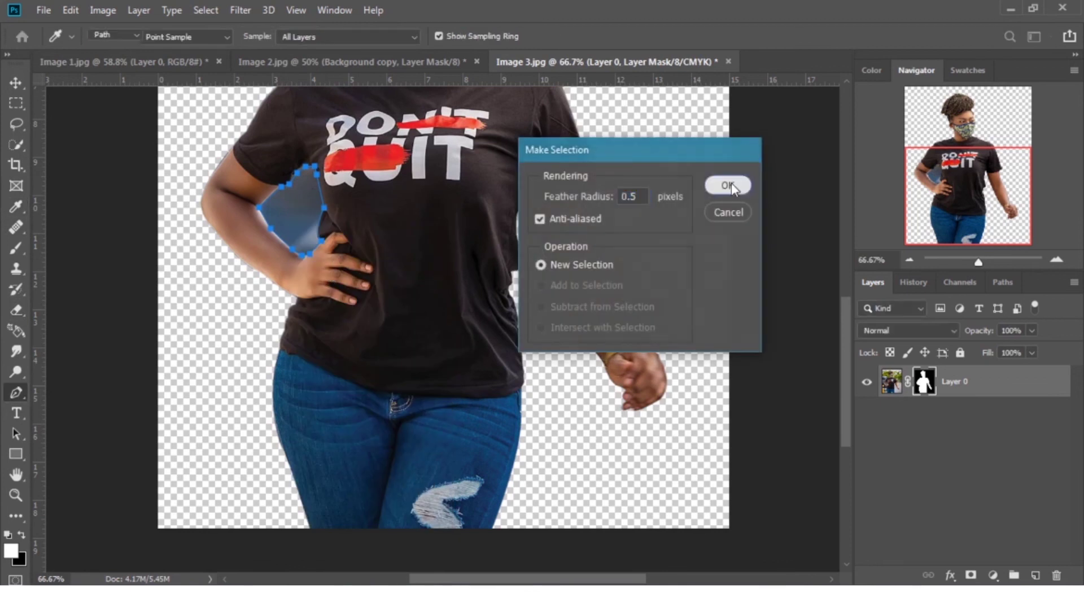
pyautogui.hotkey('ctrl', 'shift', 'i')
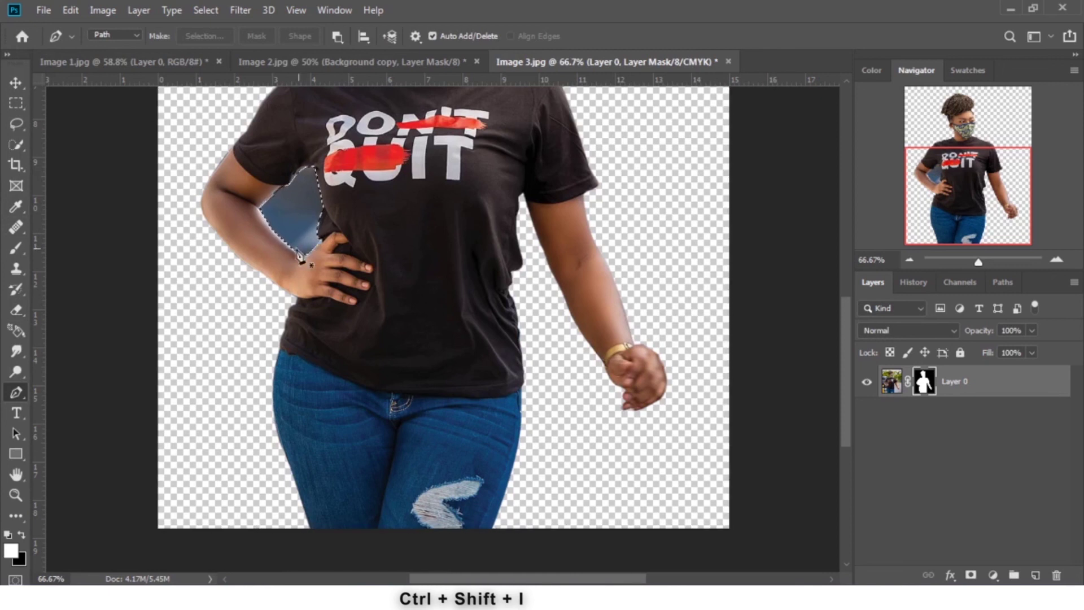
pyautogui.hotkey('ctrl', 'shift', 'i')
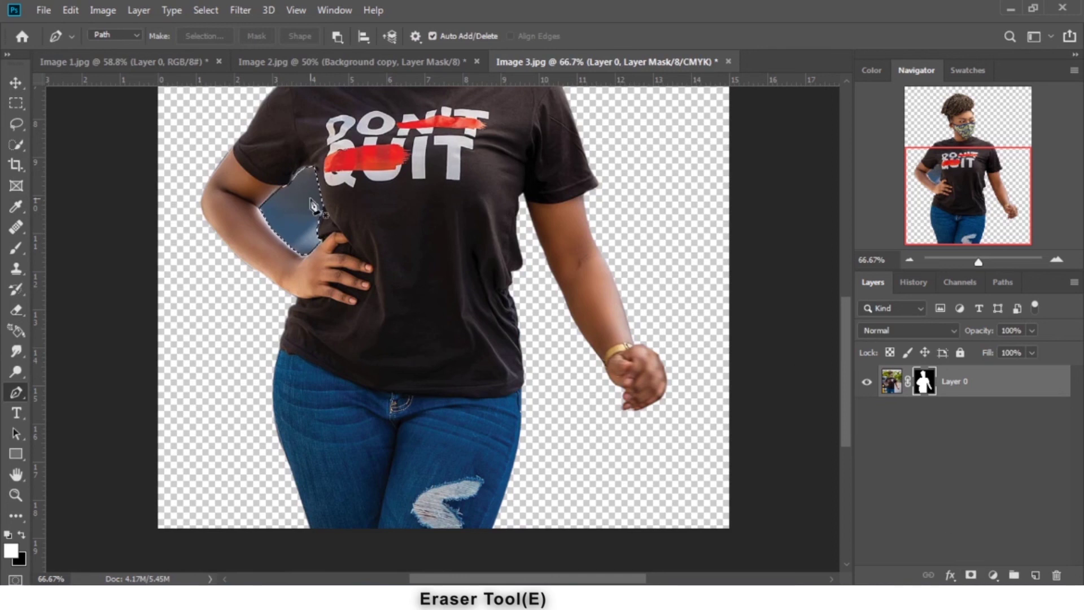
# - Erase the leftover background inside the arm gap on the layer mask with the Eraser Tool
pyautogui.press('e')
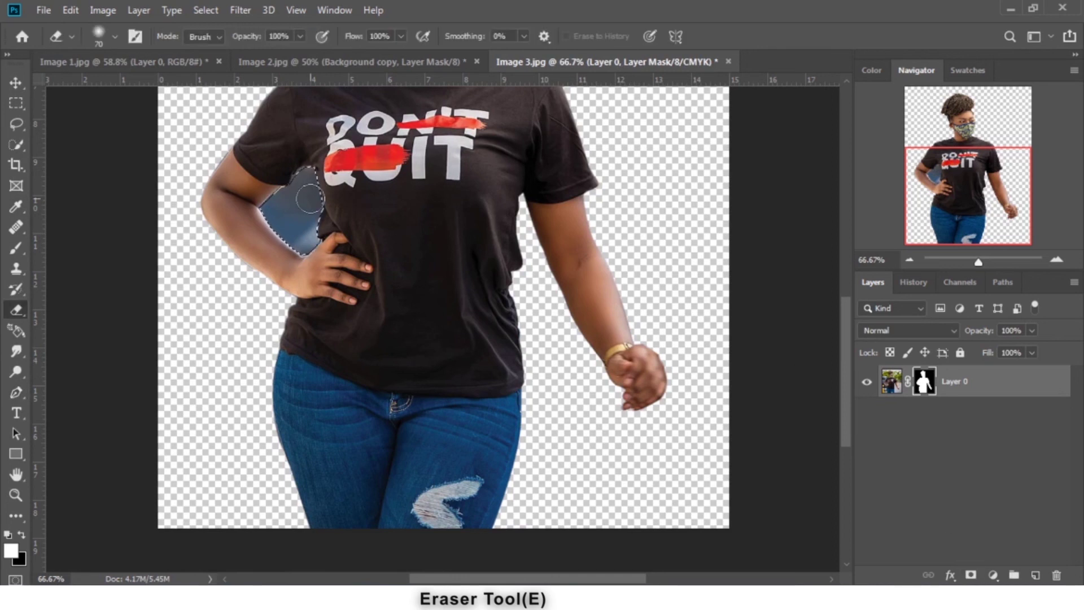
pyautogui.rightClick(12, 311)
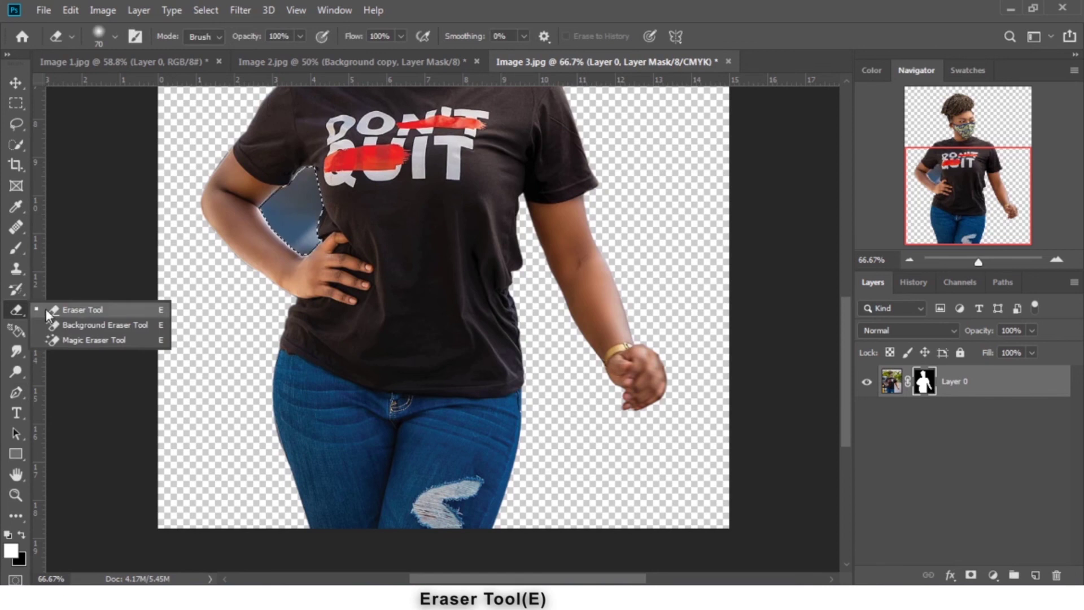
pyautogui.click(63, 310)
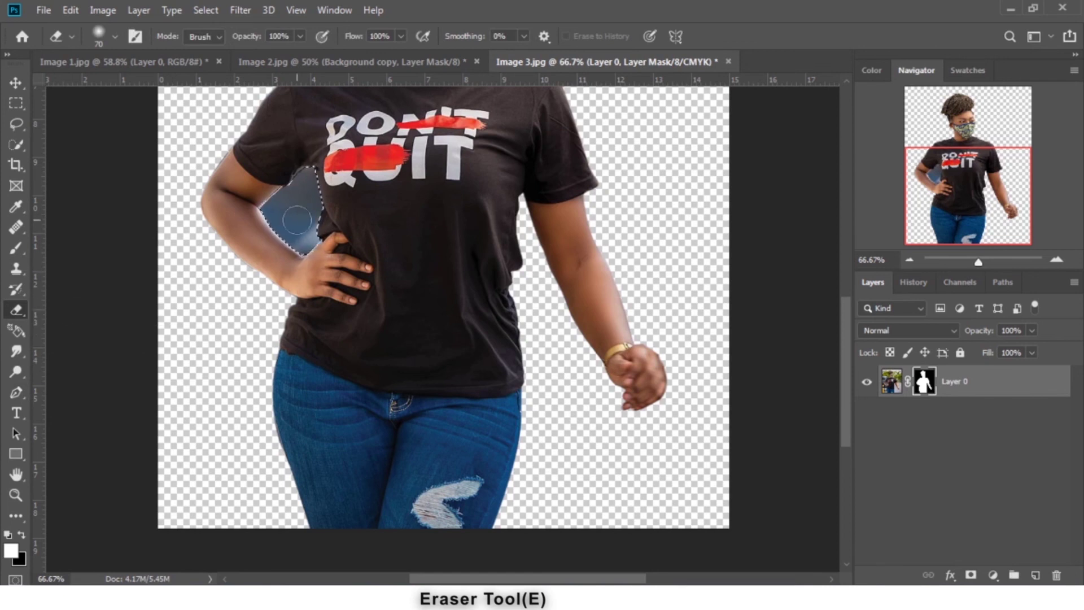
pyautogui.moveTo(296, 219)
pyautogui.mouseDown()
pyautogui.moveTo(310, 177)
pyautogui.moveTo(310, 256)
pyautogui.moveTo(272, 191)
pyautogui.moveTo(281, 202)
pyautogui.moveTo(260, 222)
pyautogui.moveTo(296, 223)
pyautogui.mouseUp()
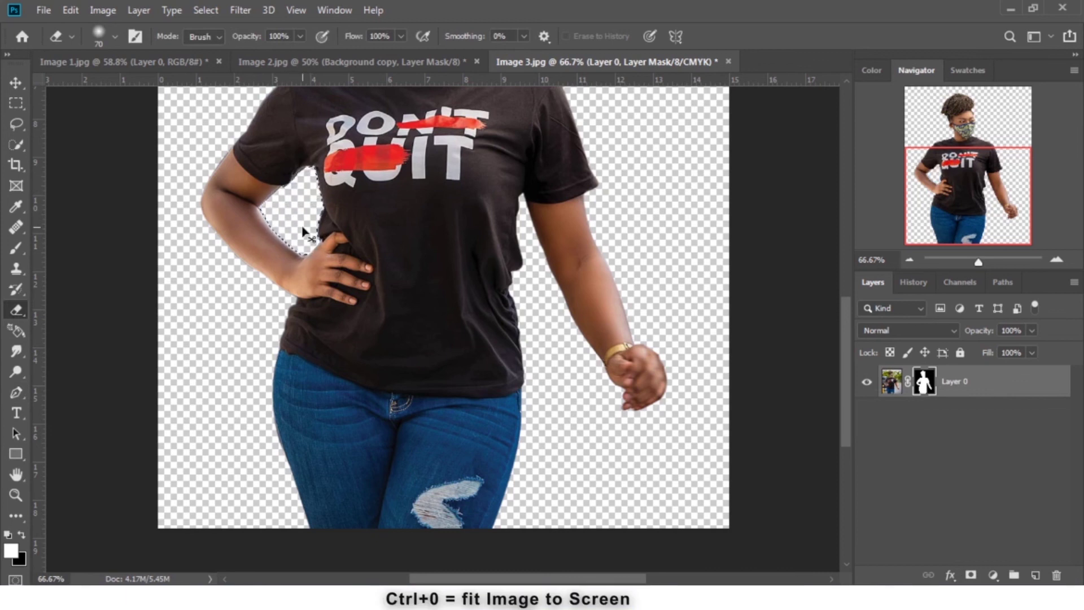
# - Deselect the arm gap and move the woman's cutout slightly to the right on the canvas
pyautogui.hotkey('ctrl', '0')
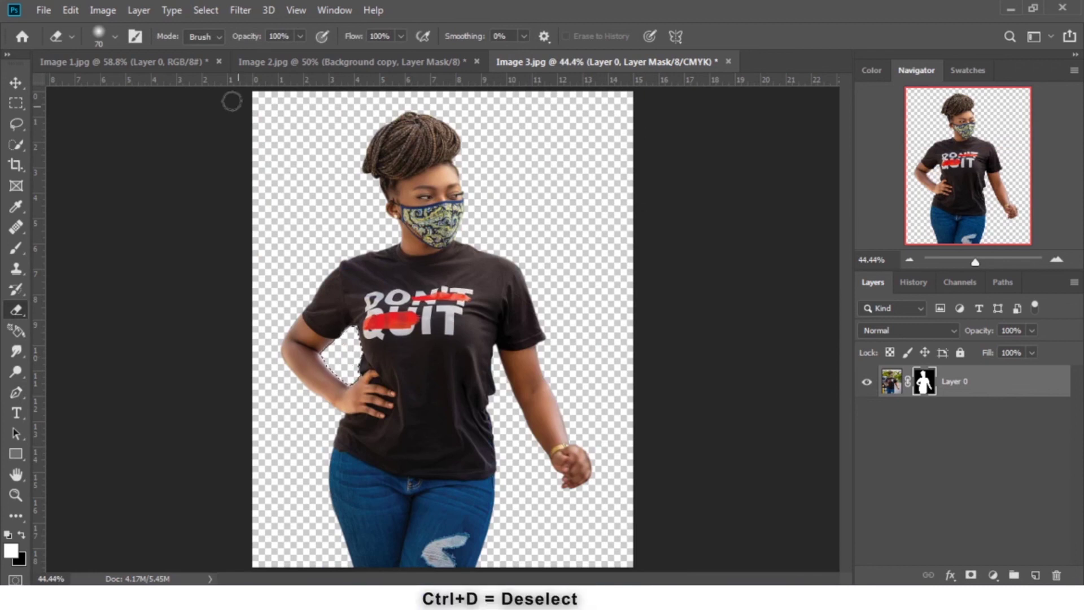
pyautogui.click(213, 15)
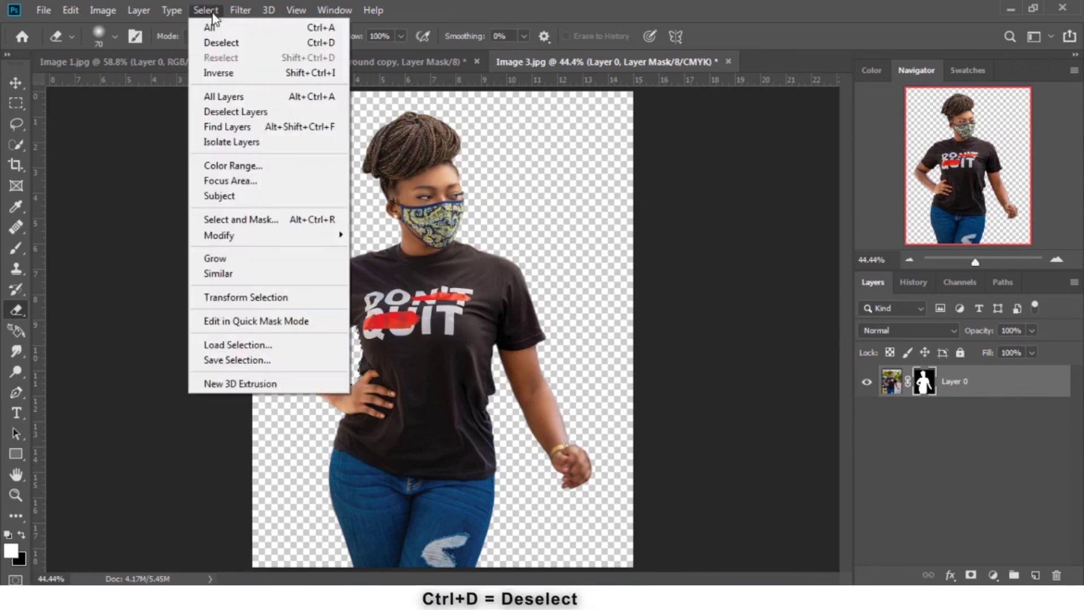
pyautogui.click(232, 41)
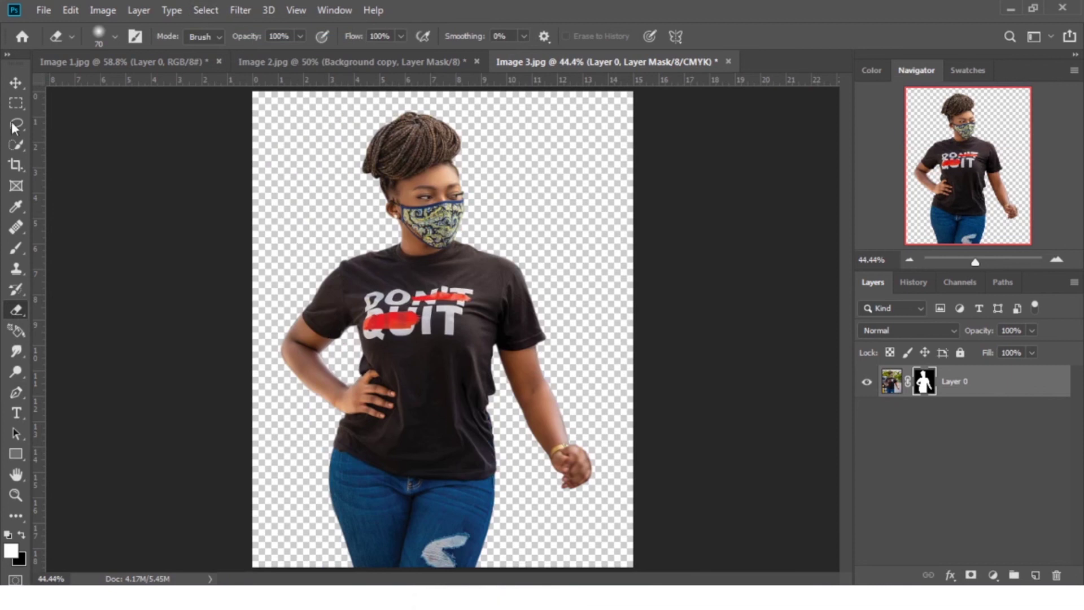
pyautogui.click(16, 83)
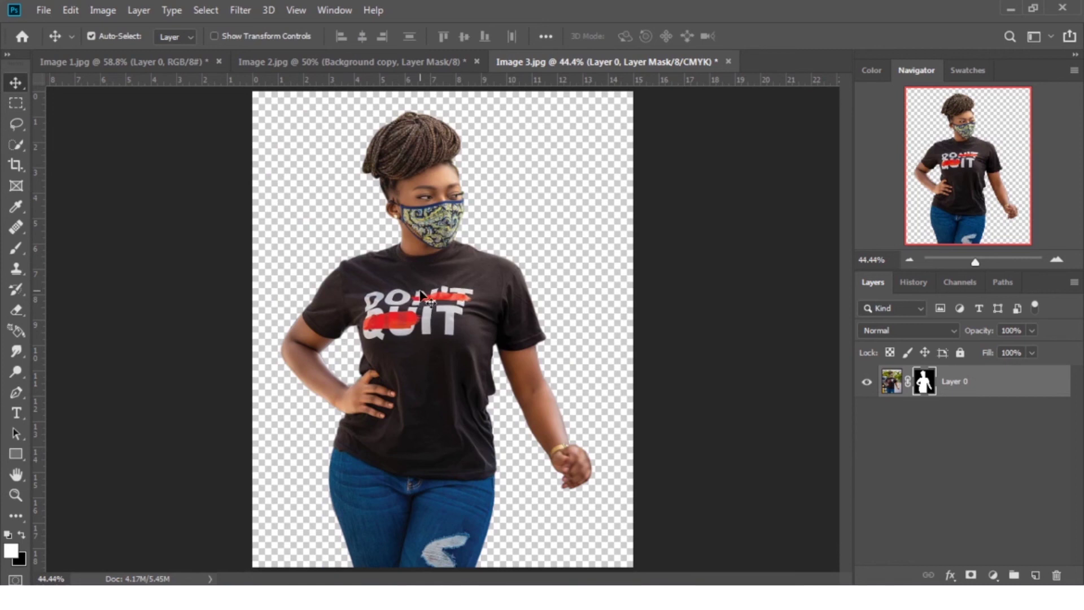
pyautogui.moveTo(420, 293)
pyautogui.mouseDown()
pyautogui.moveTo(455, 272)
pyautogui.moveTo(440, 299)
pyautogui.mouseUp()
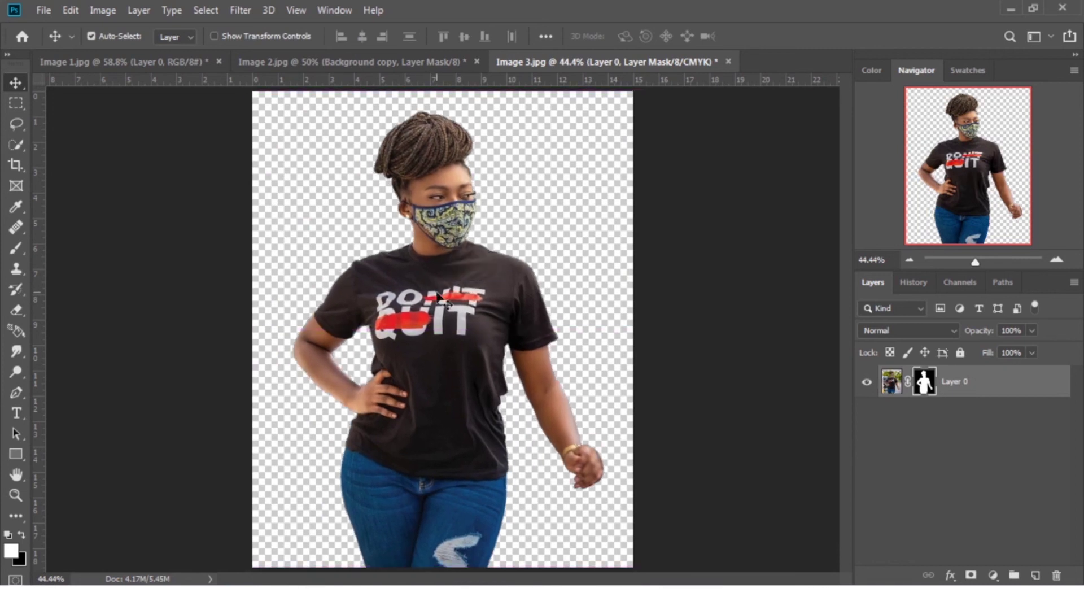